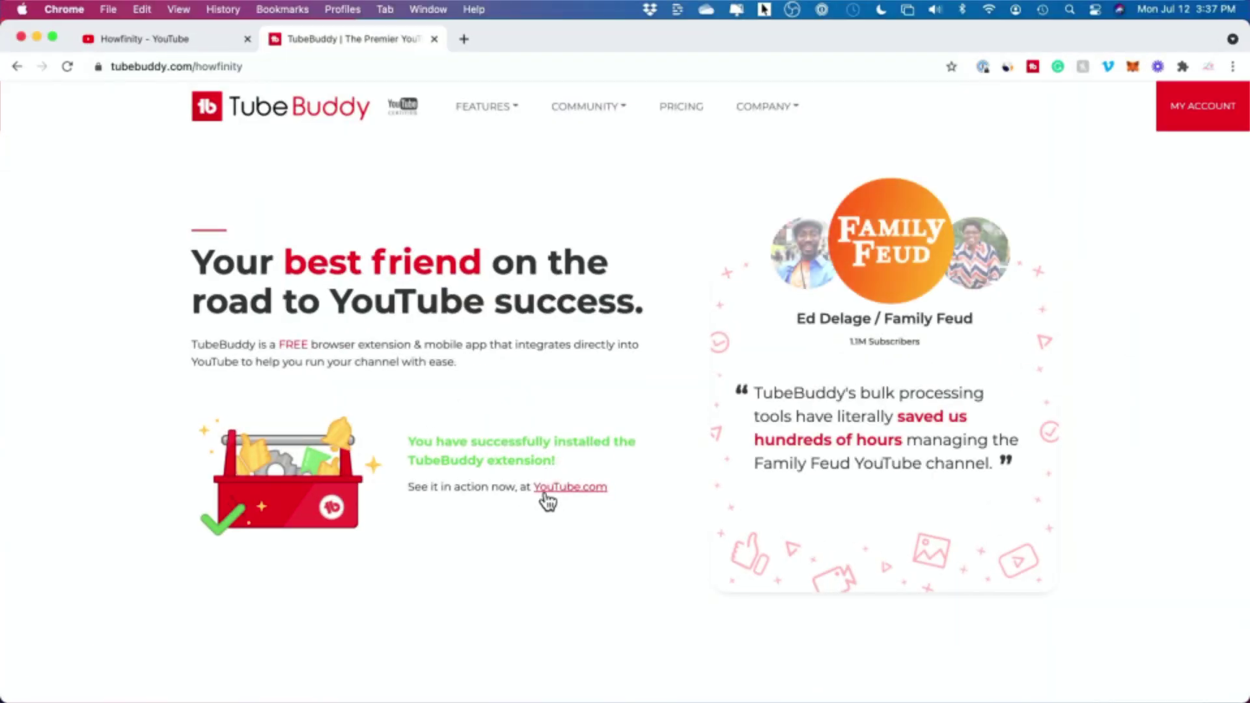
- Search YouTube for "how to use instagram" to see which videos rank
scroll(533, 488, "down", 1)
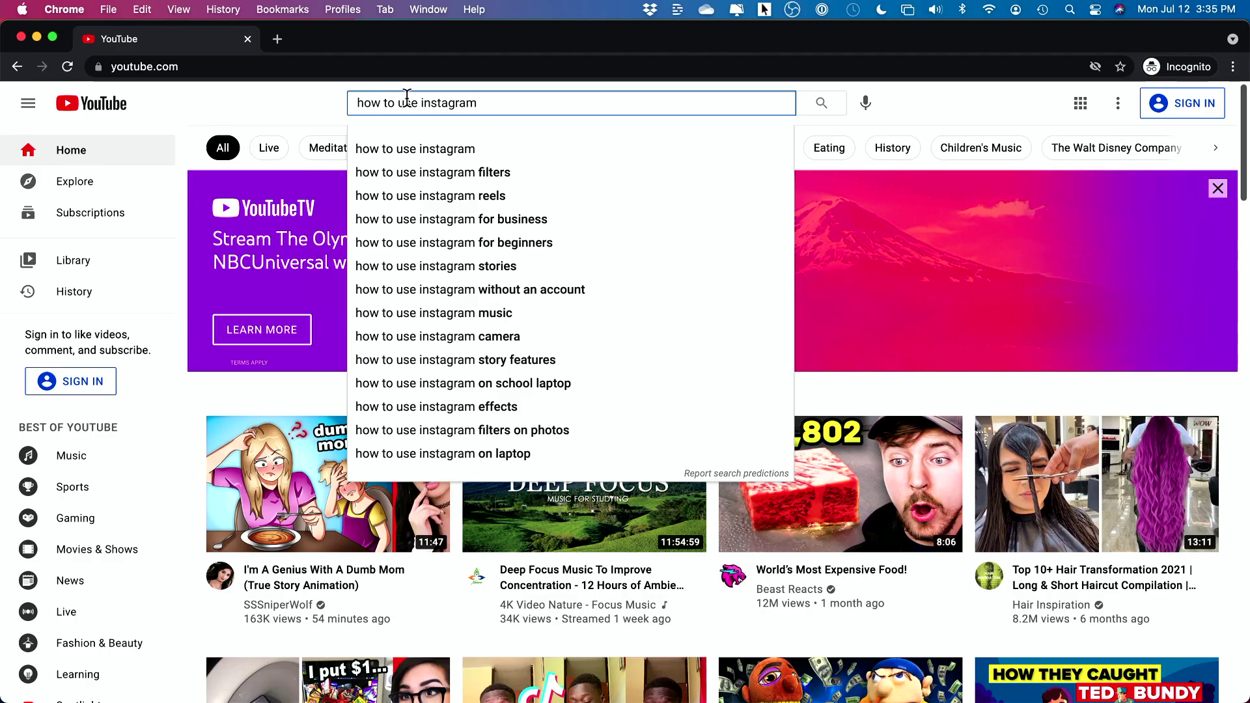
key("Return")
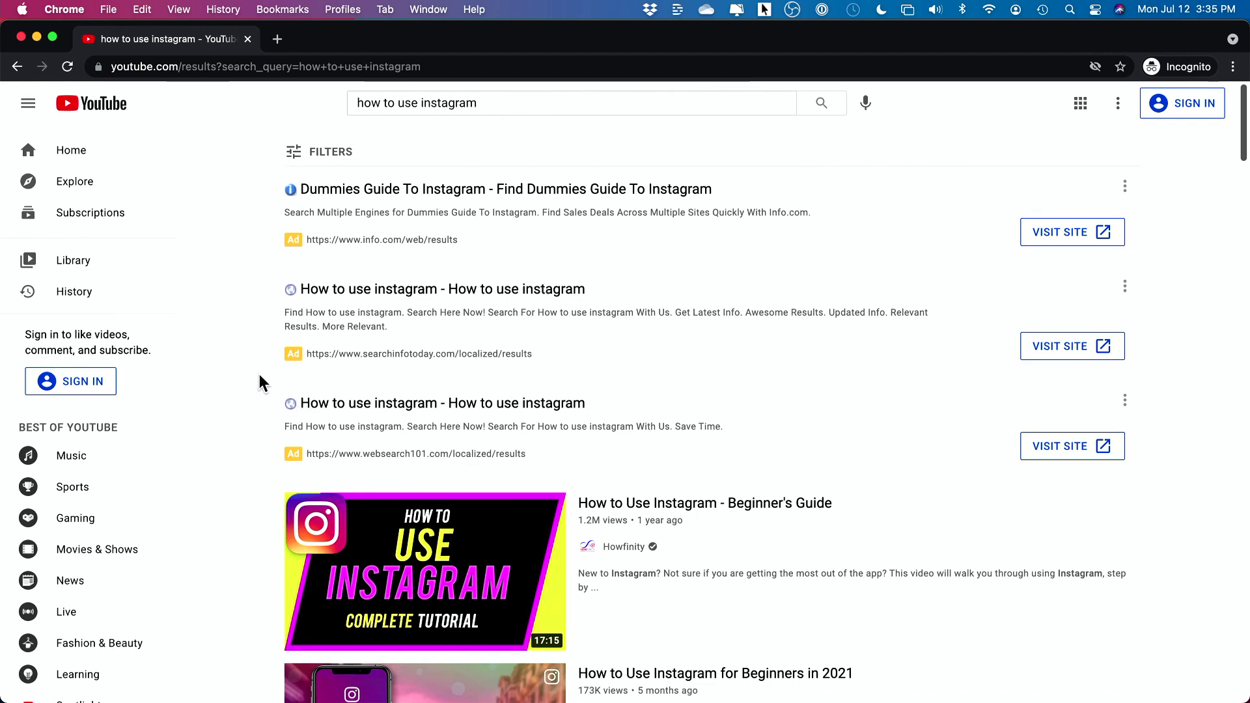
- Search Google for "how to use instagram" in a new browser tab
key("super+t")
type("how ")
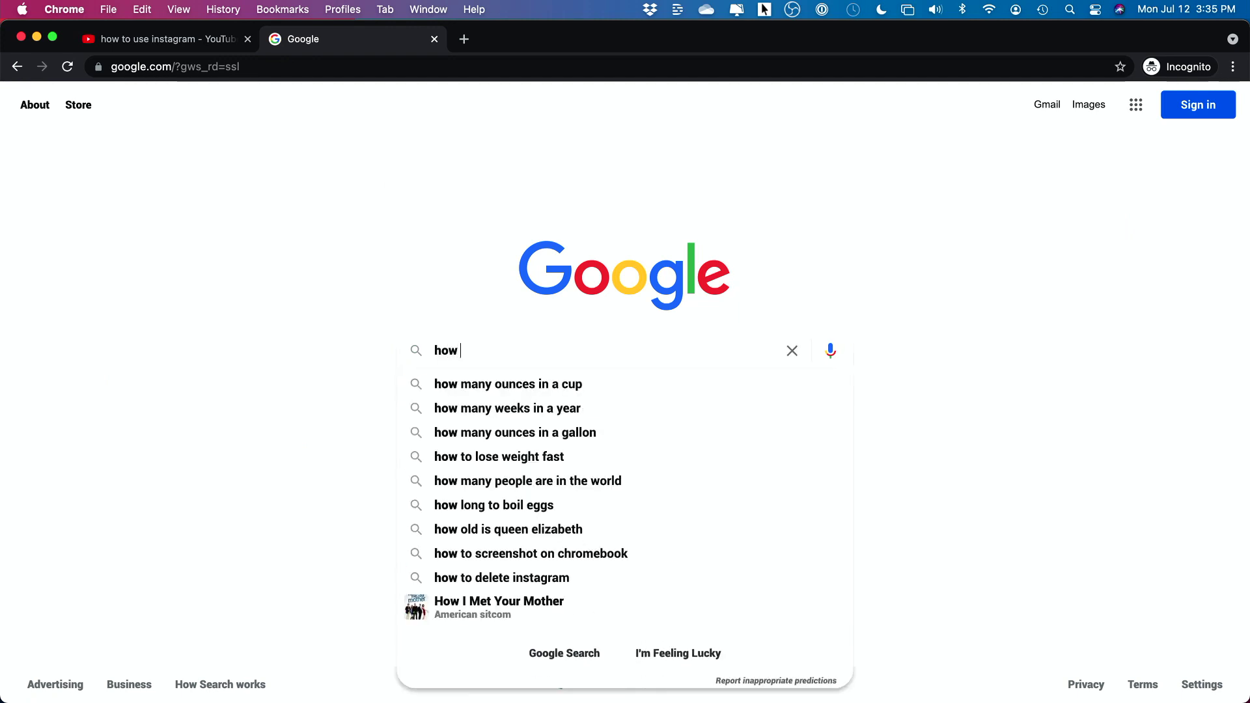
type("to use instagram")
key("Return")
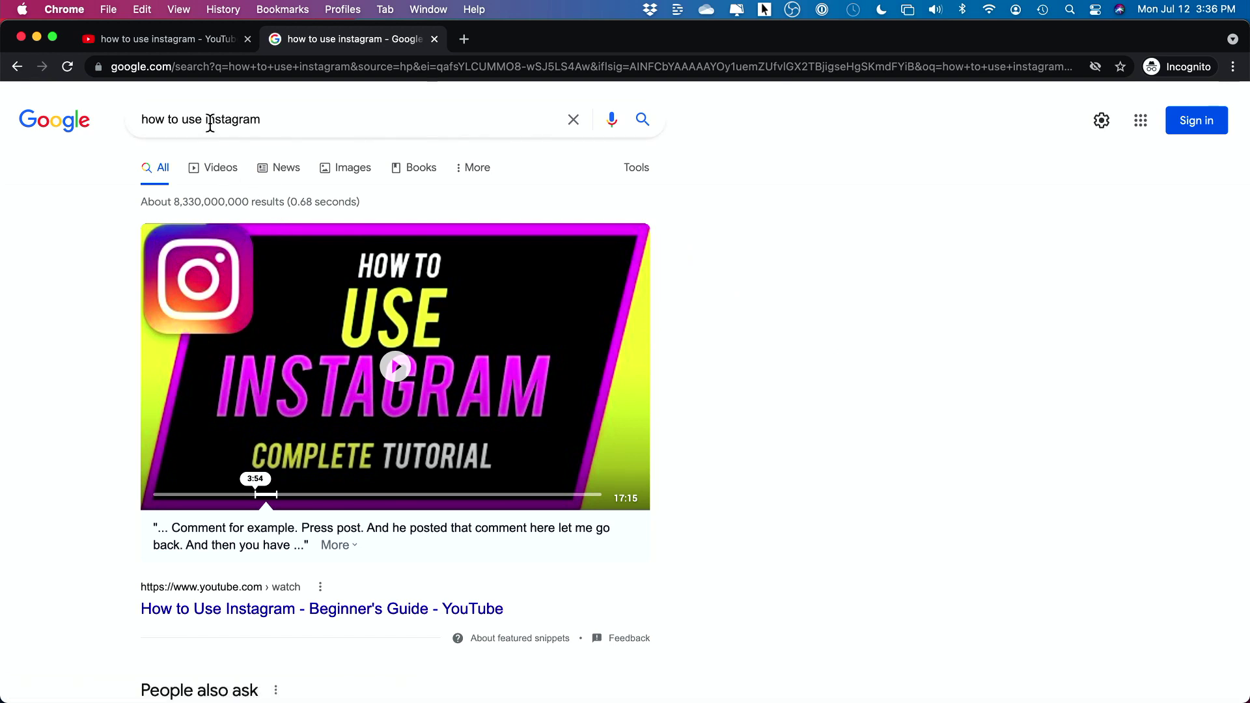
- Change the Google query to "how to use zoom" and run the search
left_click_drag(213, 117, 321, 116)
type("zoom")
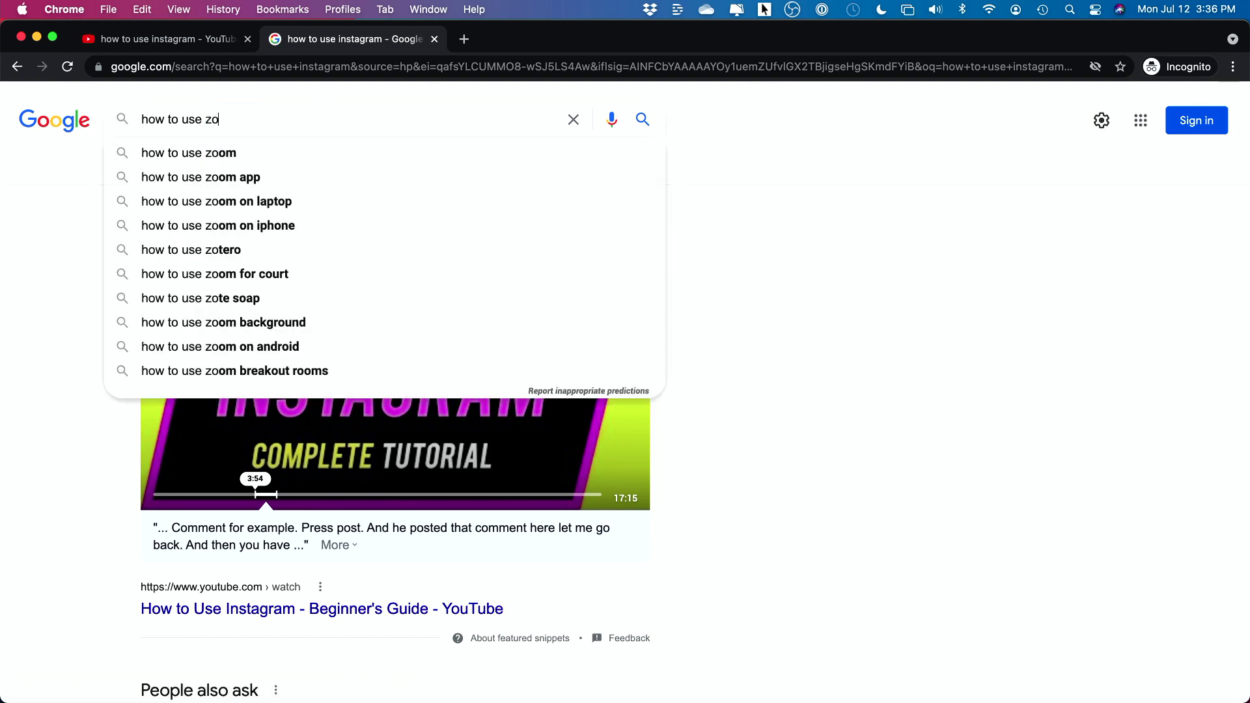
key("Return")
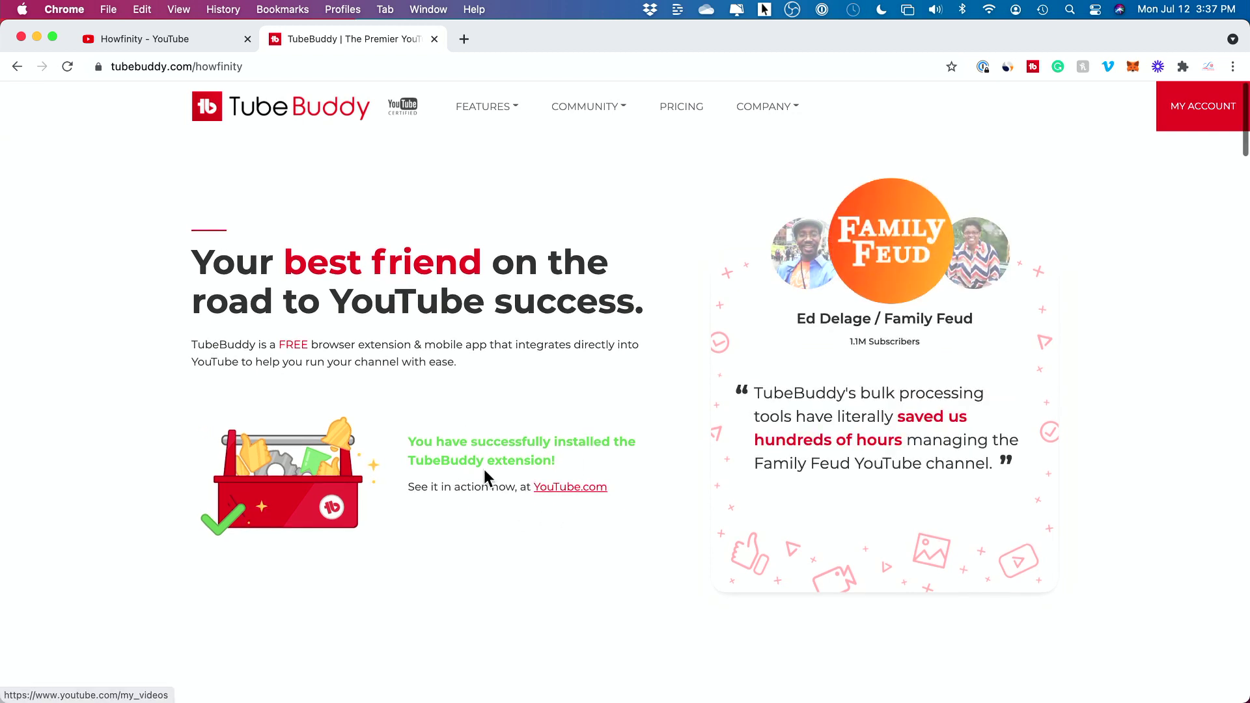
- Open TubeBuddy's Keyword Explorer from the Howfinity channel page on YouTube
left_click(137, 41)
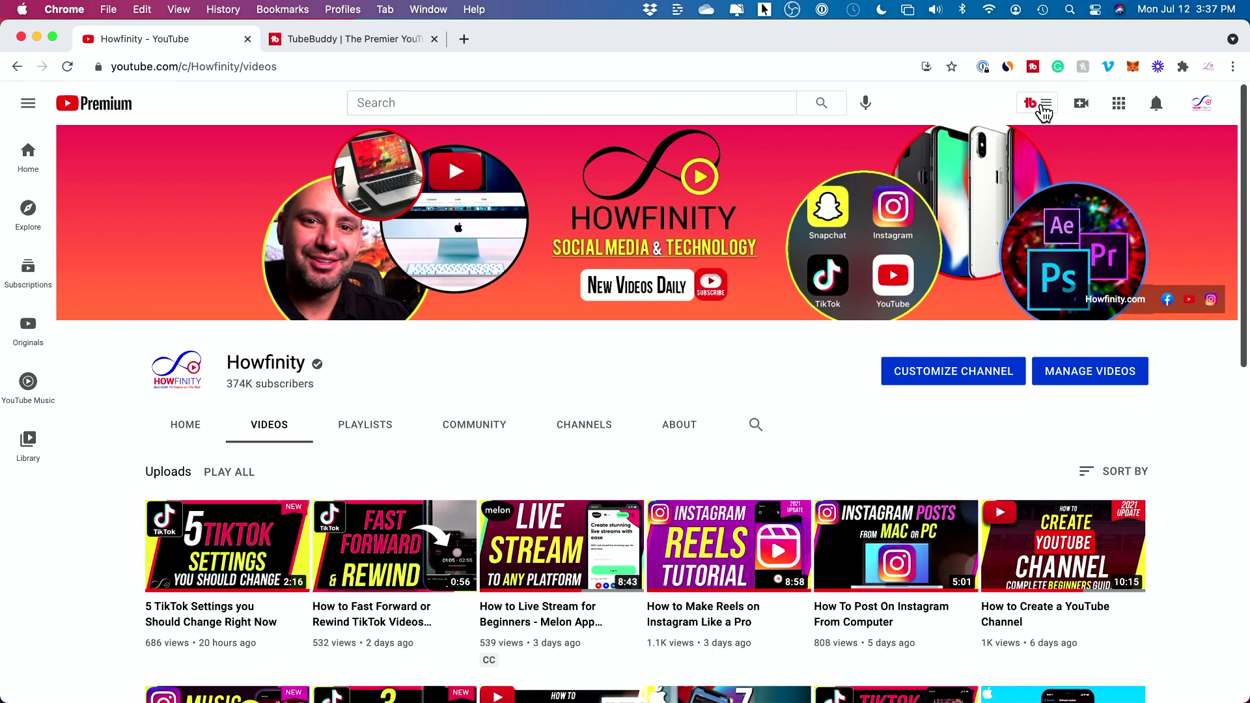
left_click(1045, 106)
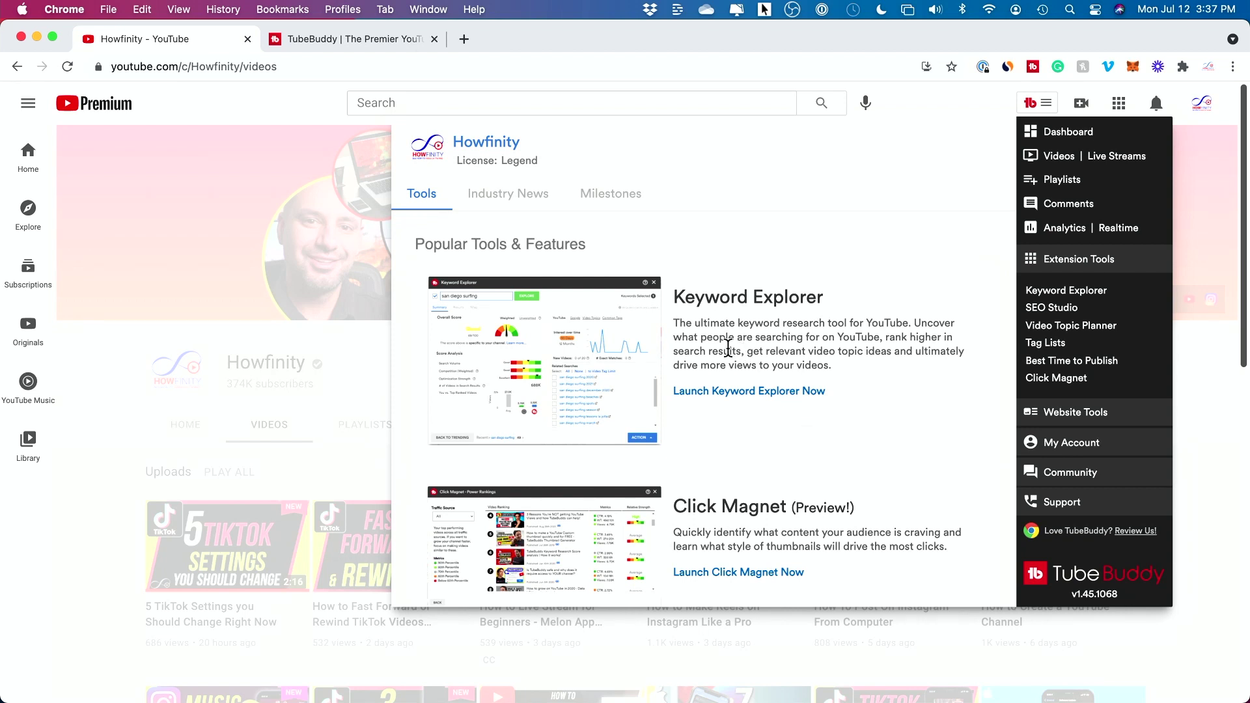
left_click_drag(673, 291, 893, 290)
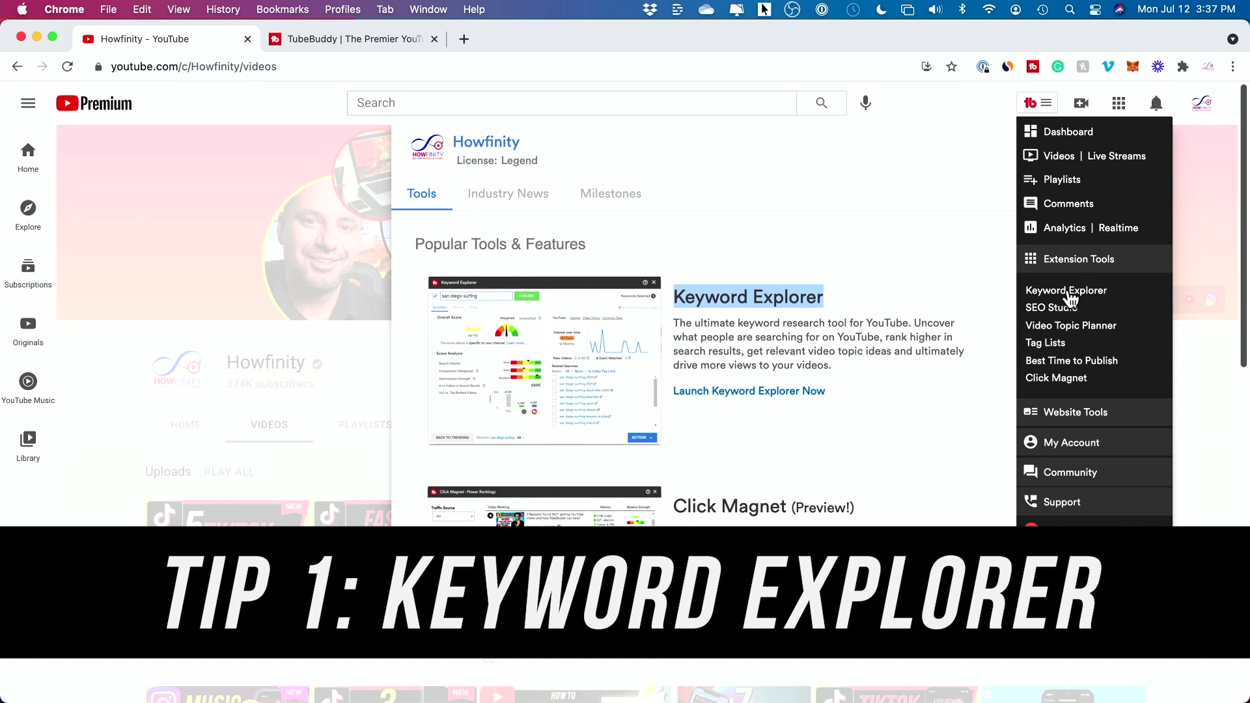
left_click(1048, 295)
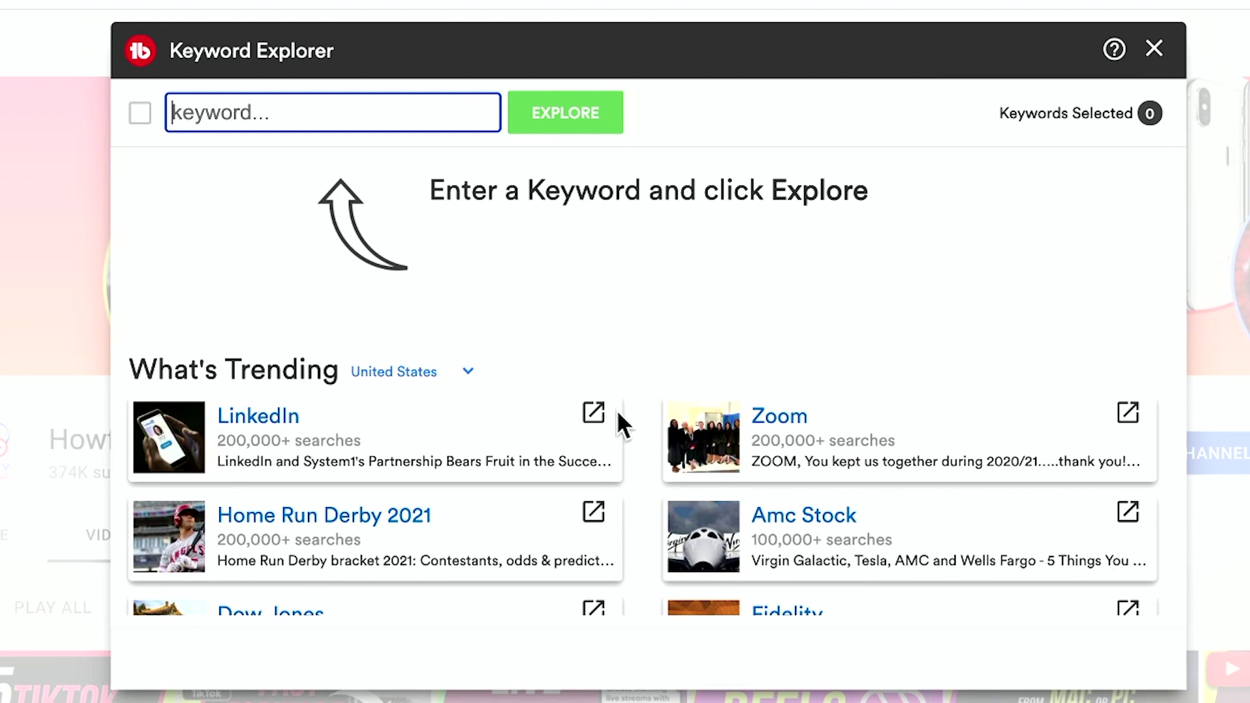
- Browse the trending topics, and explore the keyword "zoom" in Keyword Explorer
scroll(622, 495, "down", 10)
scroll(622, 495, "up", 10)
type("zoom")
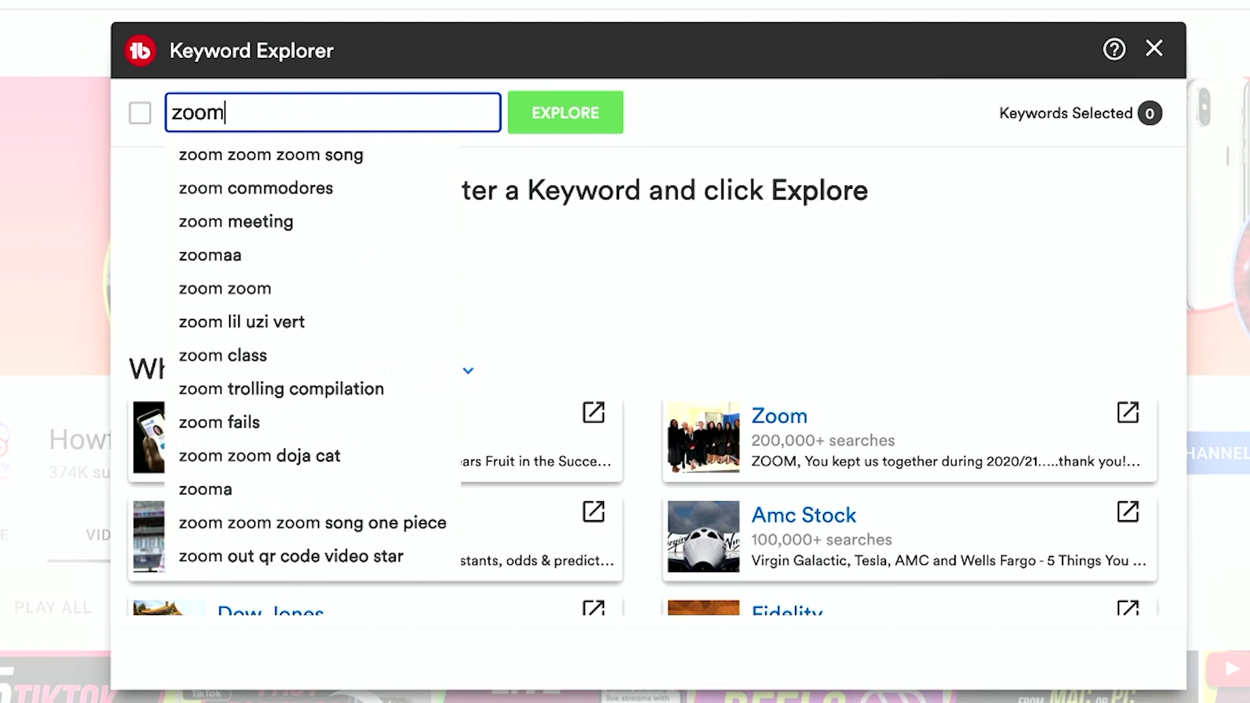
left_click(615, 112)
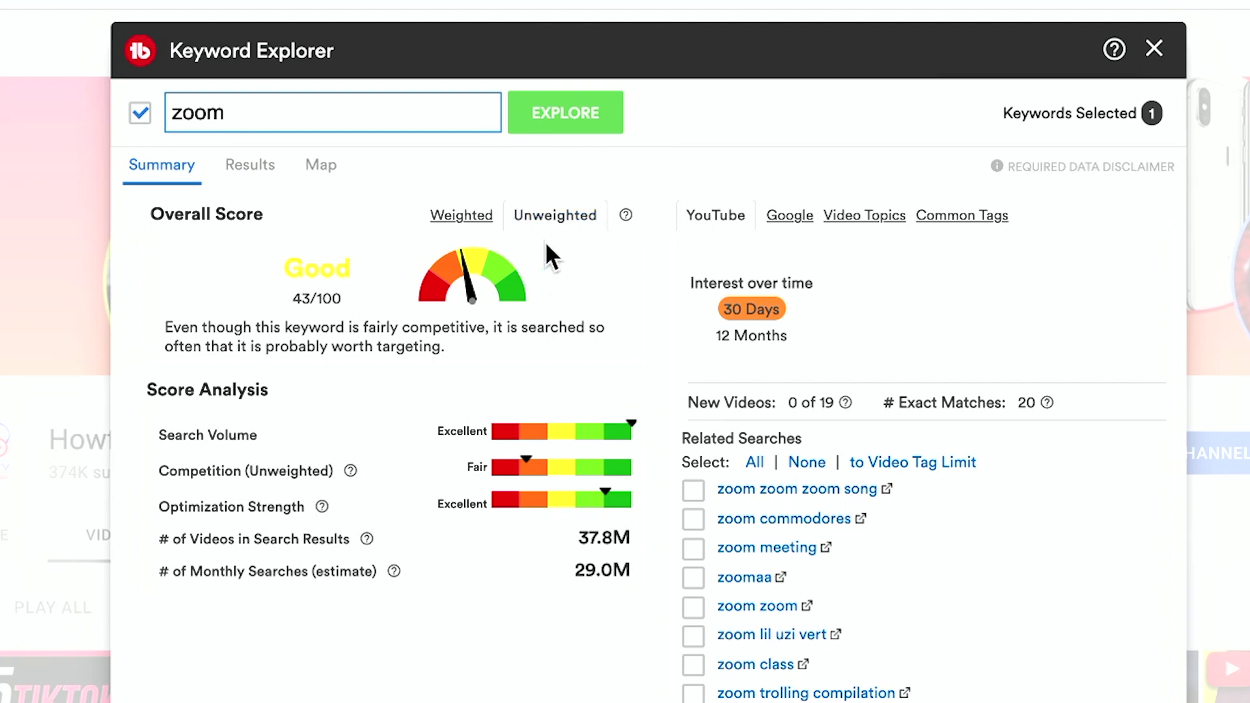
- Show the weighted overall score for "zoom" and examine its monthly searches, search volume and competition
left_click(475, 224)
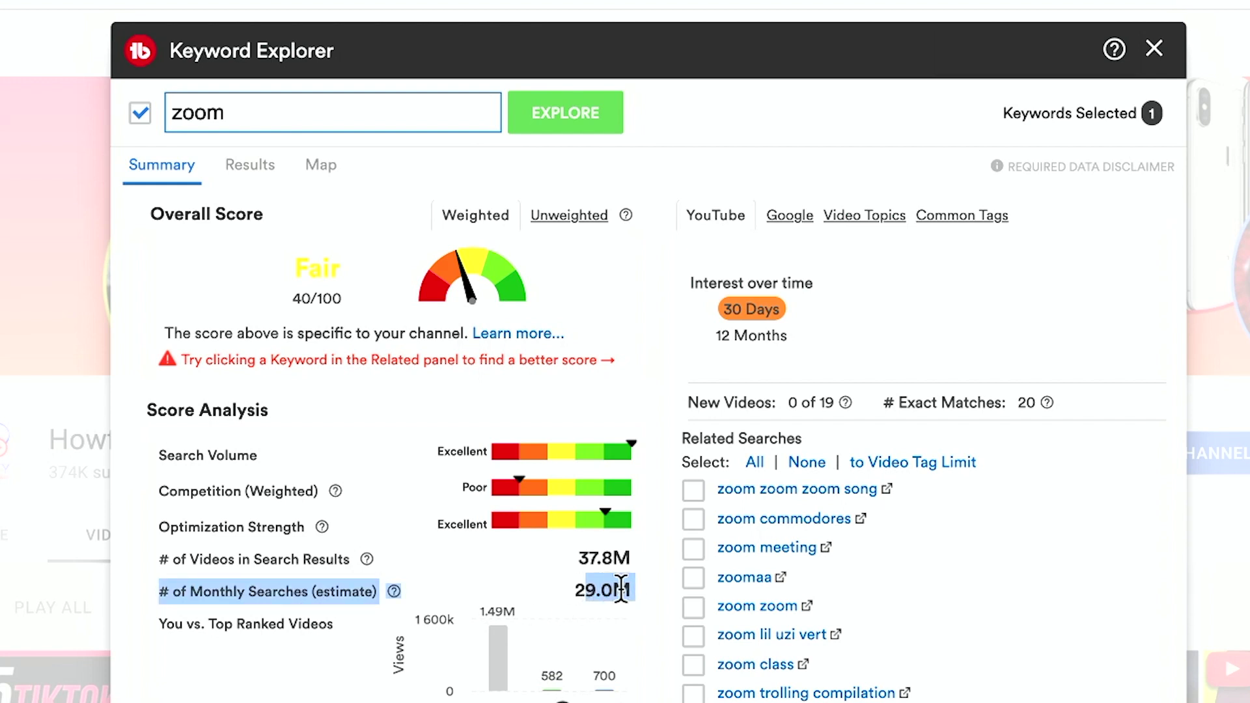
left_click(592, 594)
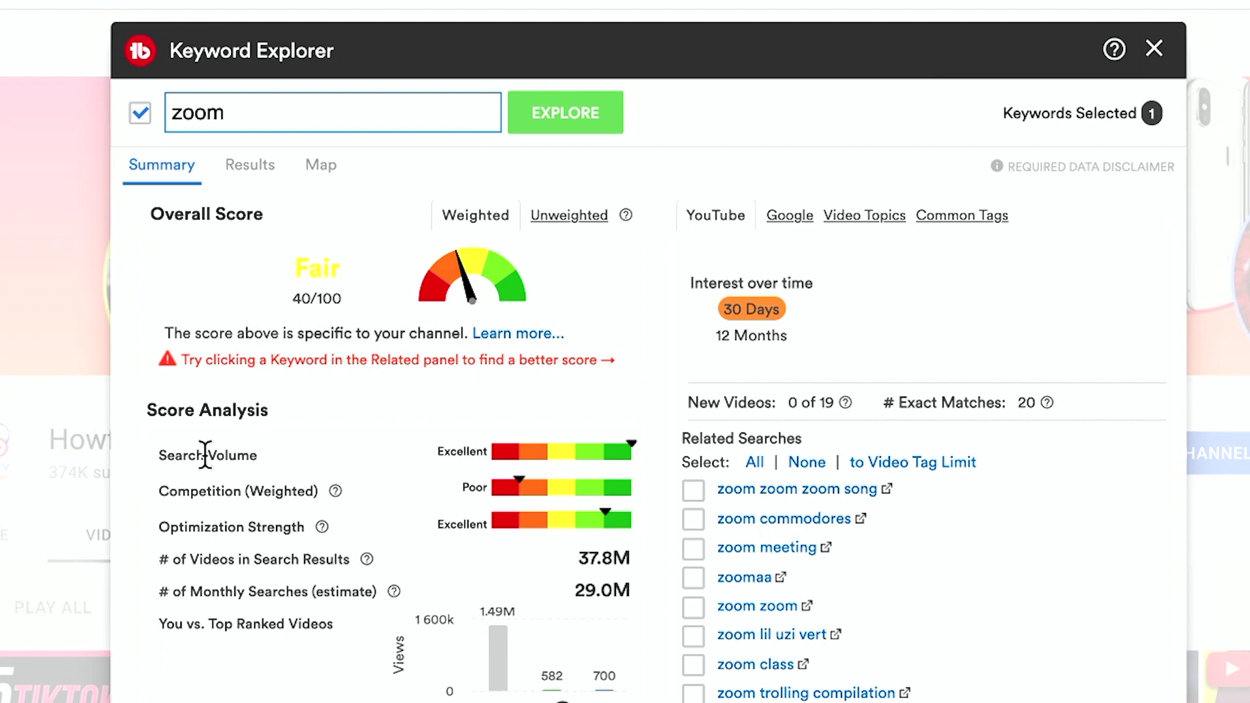
left_click_drag(160, 454, 341, 455)
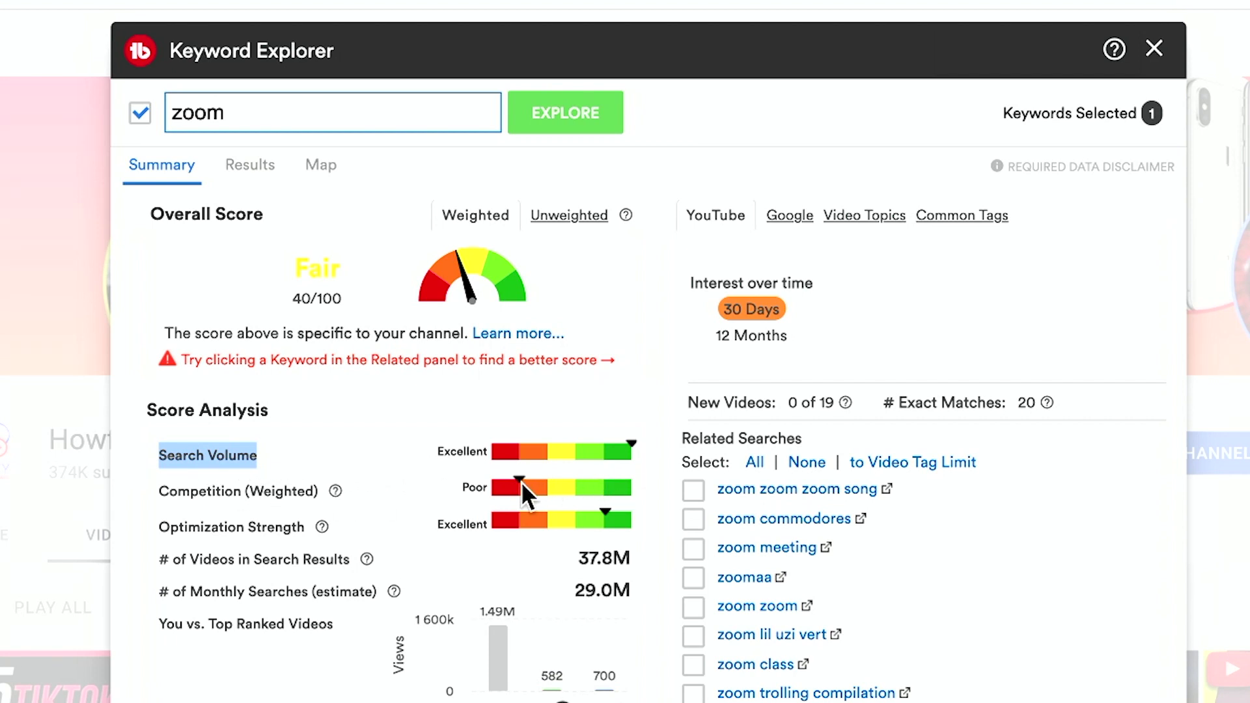
mouse_move(335, 494)
left_click(473, 228)
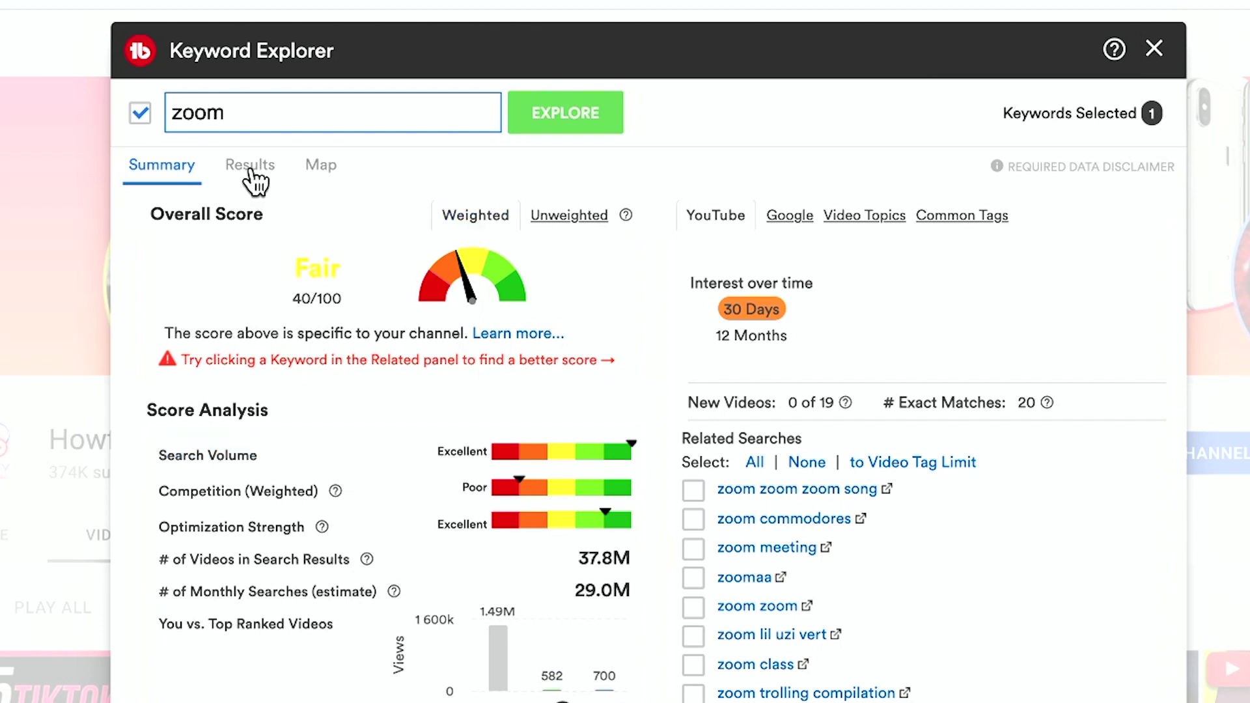
- Review the search results for "zoom" and browse its related searches on the summary
left_click(254, 180)
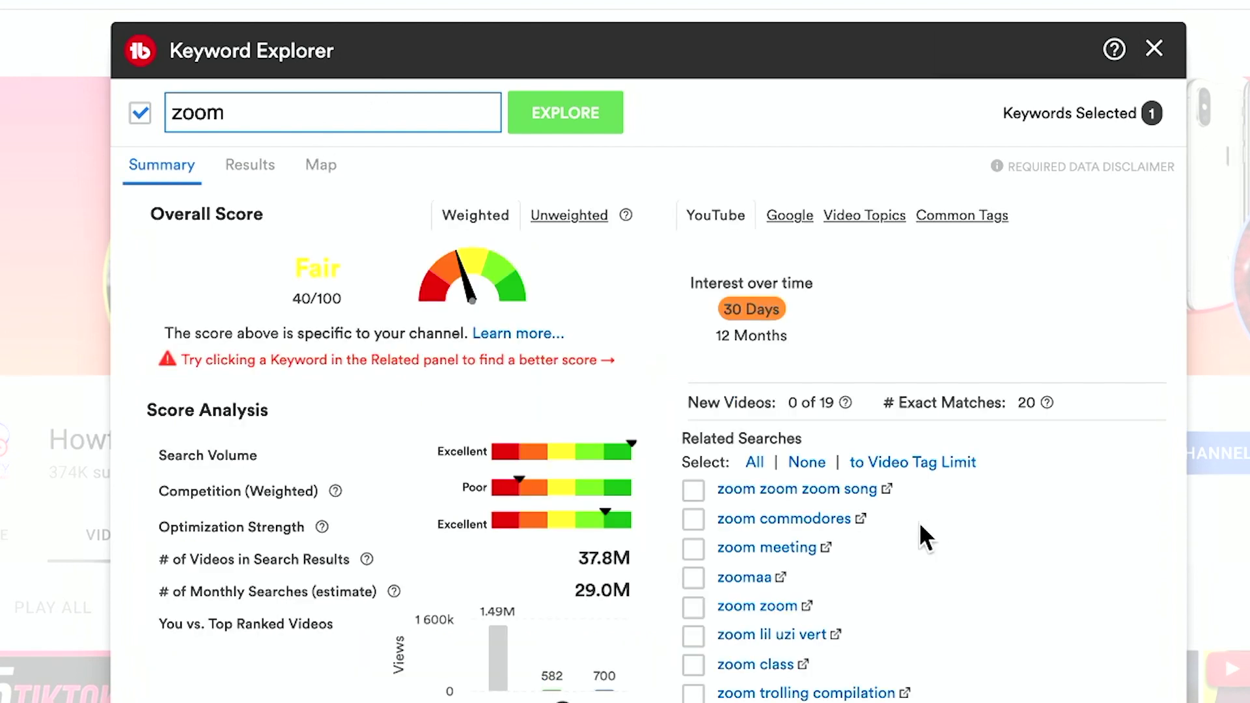
scroll(920, 521, "down", 3)
scroll(919, 528, "up", 2)
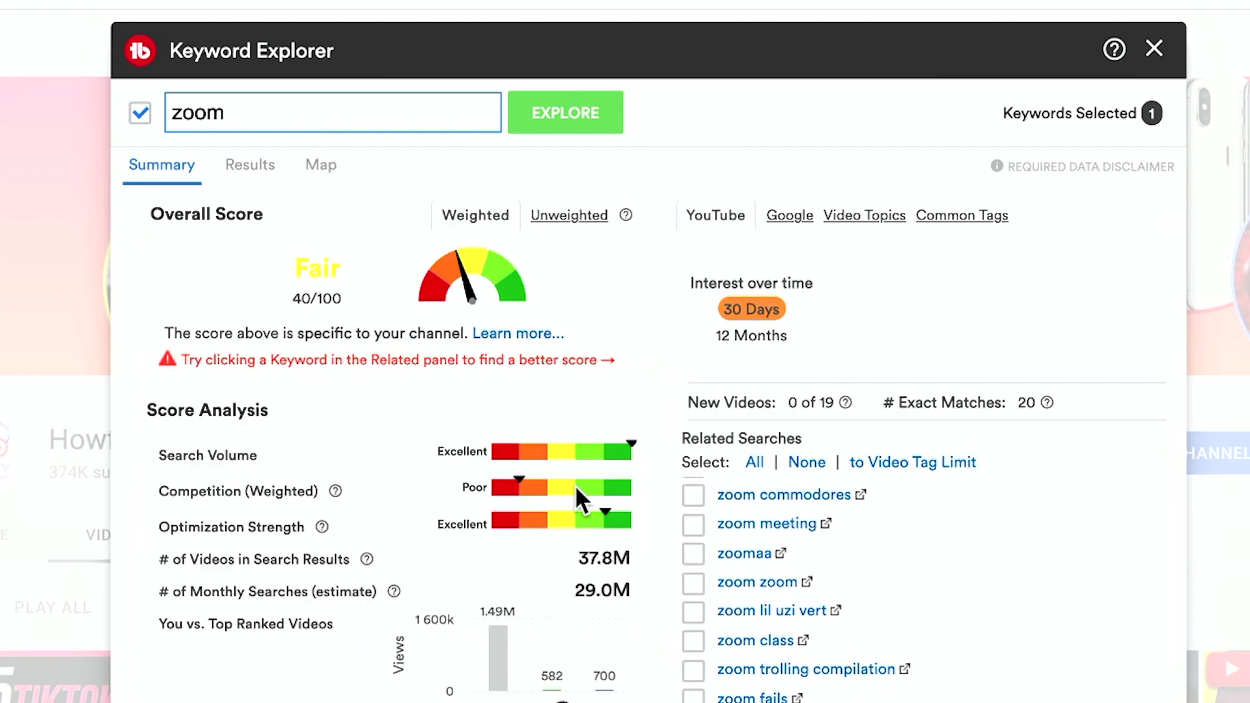
scroll(1013, 537, "up", 1)
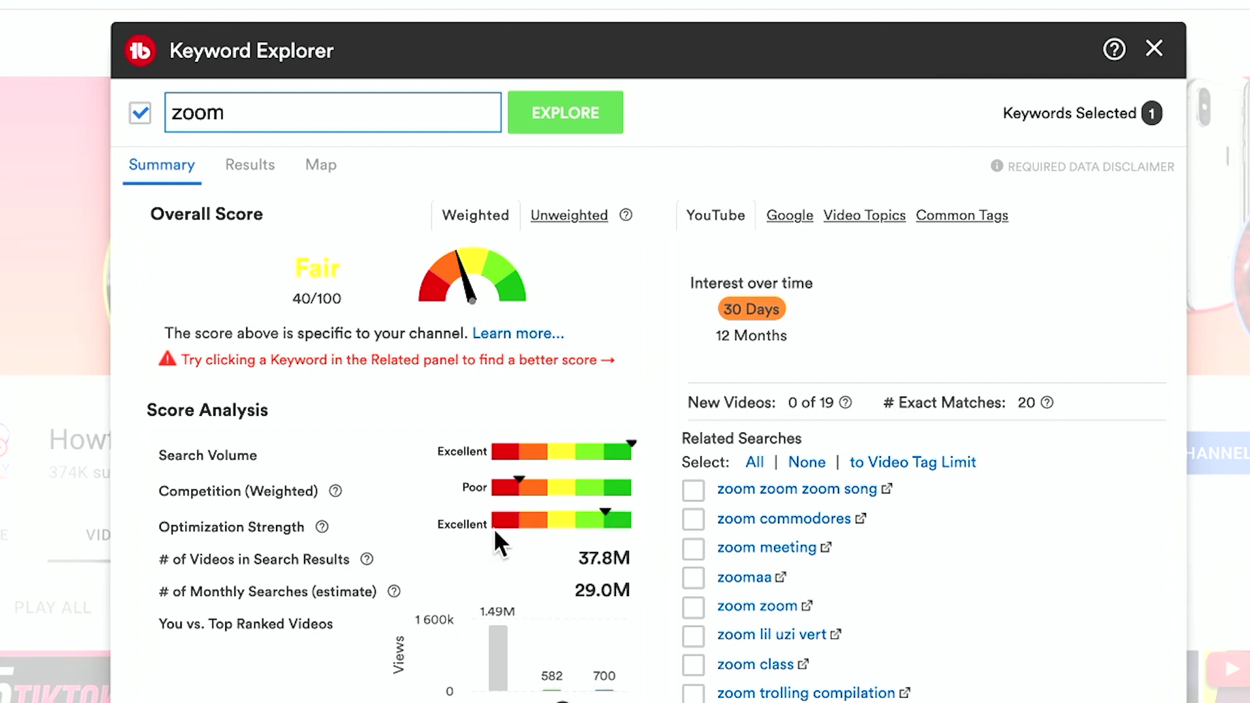
- Explore the related search "zoom meeting" and its narrower related search "zoom meeting recording"
left_click(741, 552)
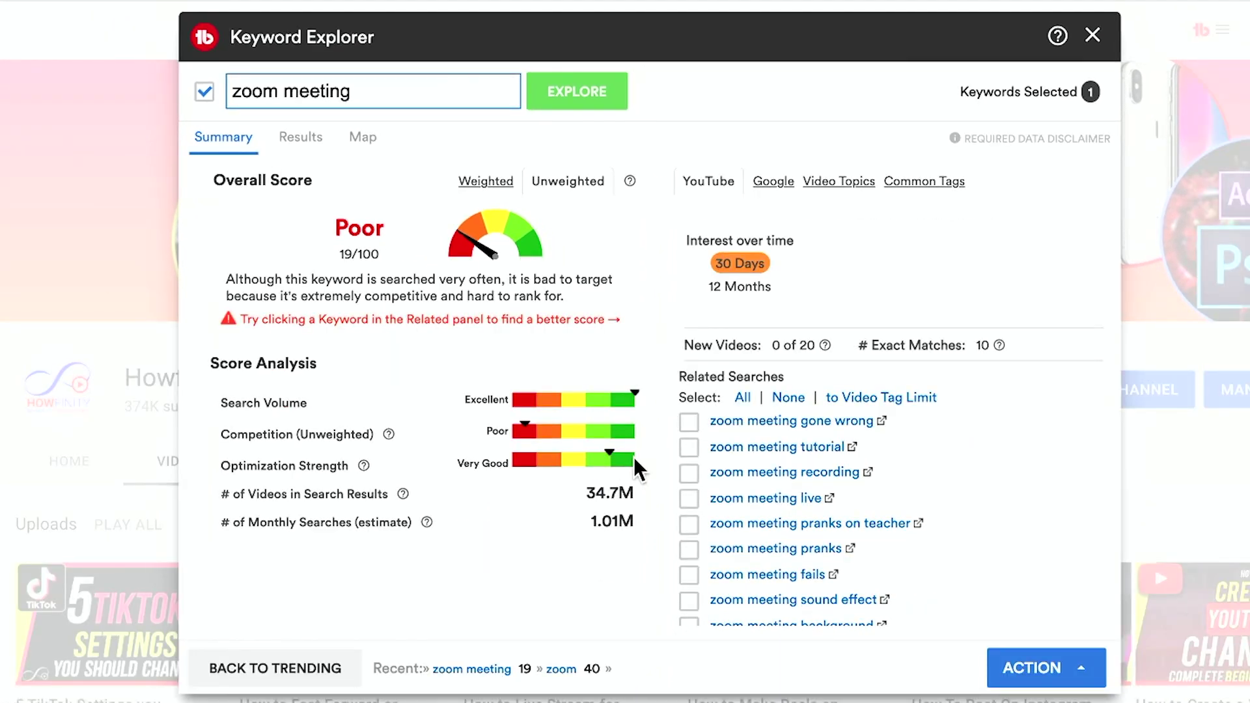
left_click(775, 474)
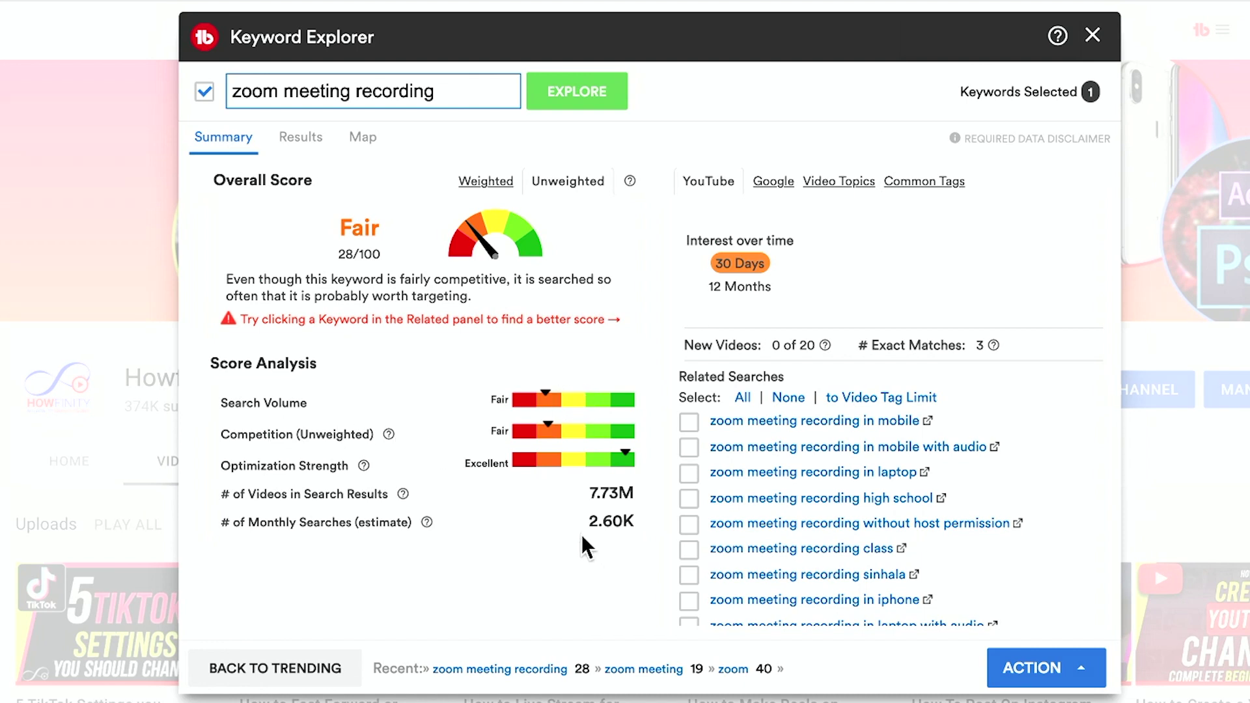
- Compare the YouTube and Google related searches and the common tags for "zoom meeting recording"
left_click(768, 186)
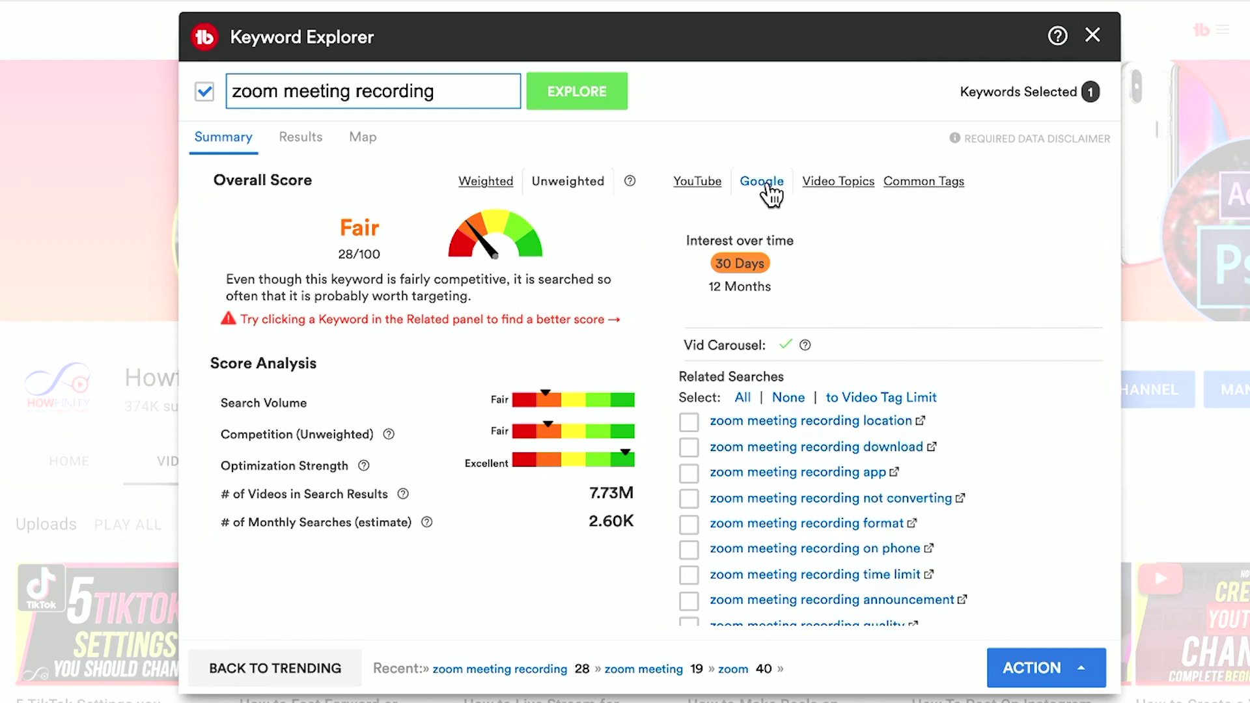
left_click(702, 189)
left_click(769, 187)
left_click(908, 188)
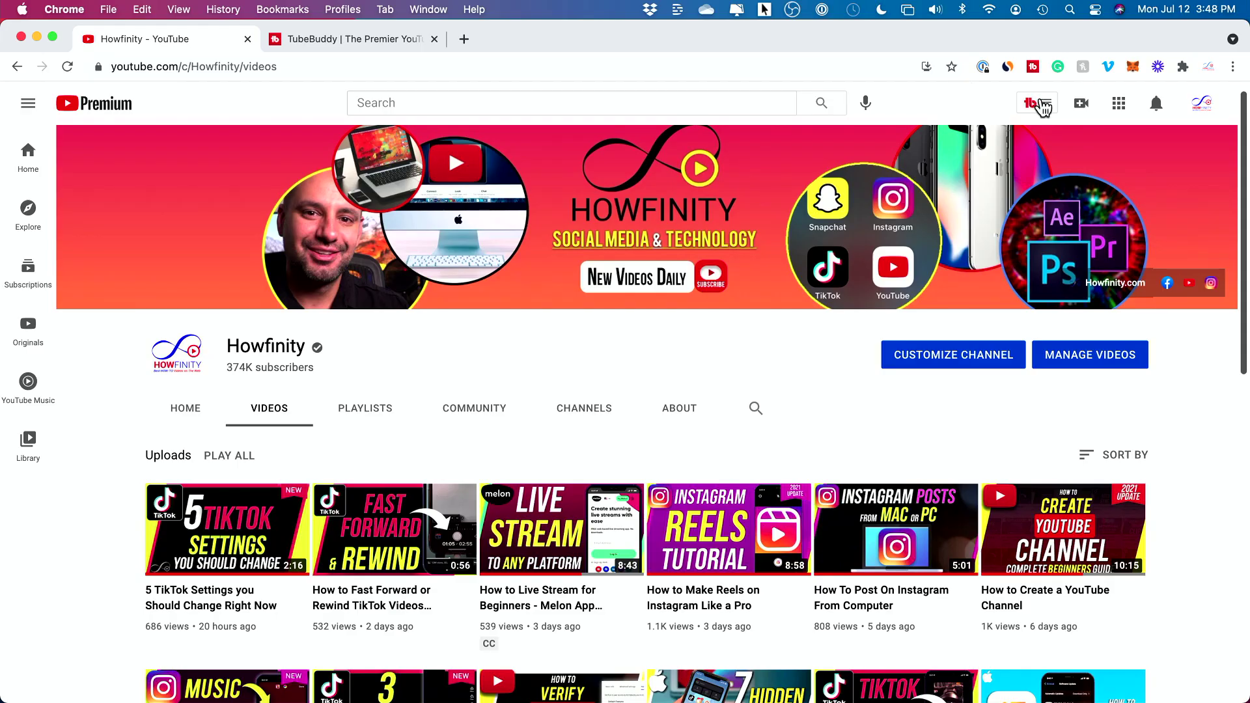
- Start a new SEO Studio optimization with the target keyword "record zoom meeting"
left_click(1041, 104)
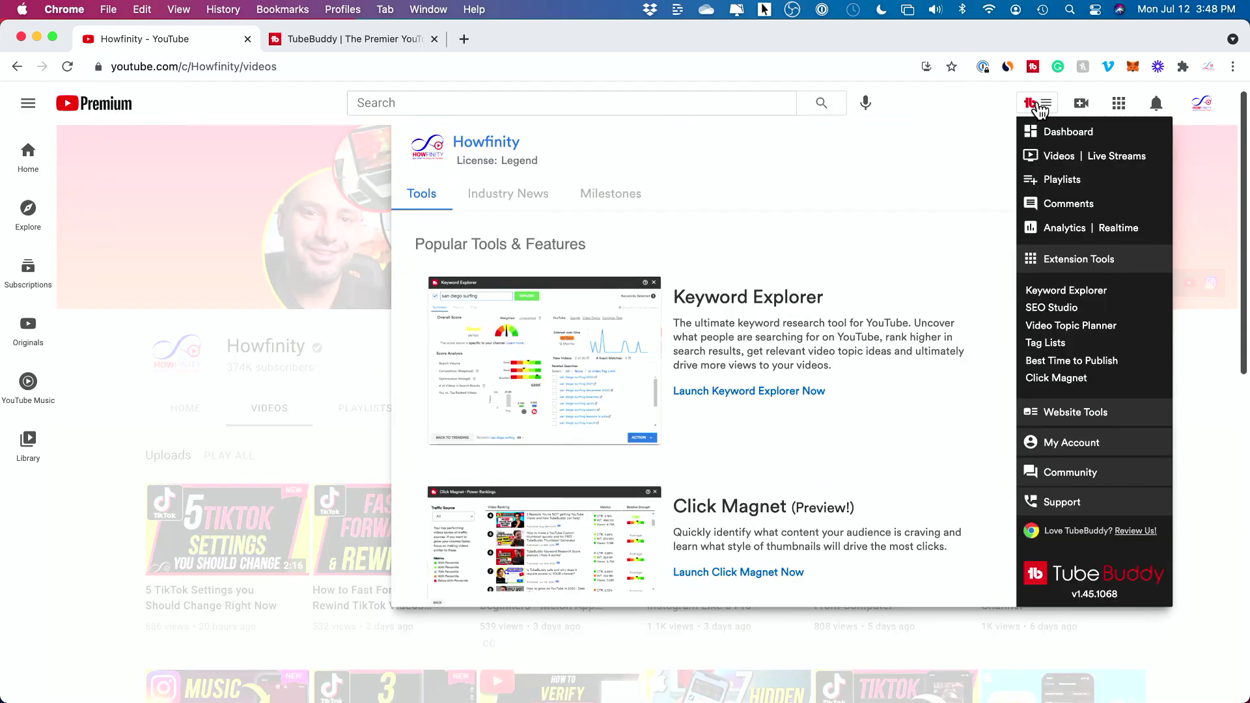
left_click(1052, 308)
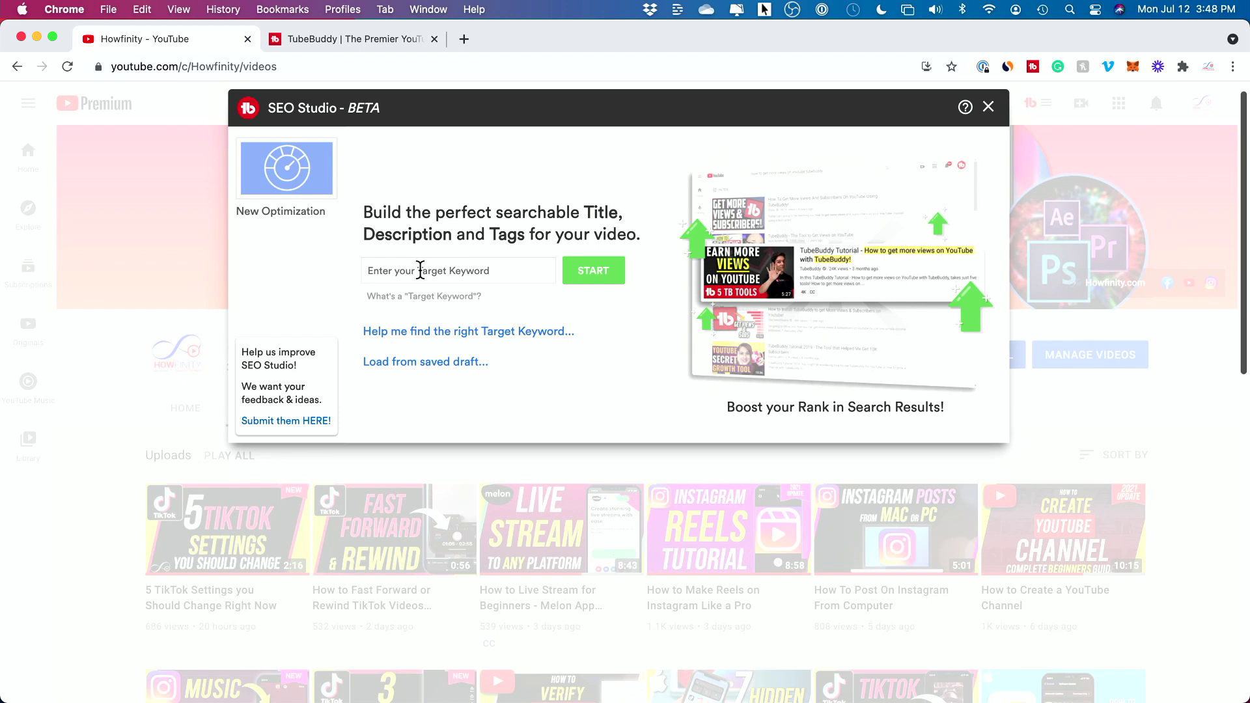
type("r")
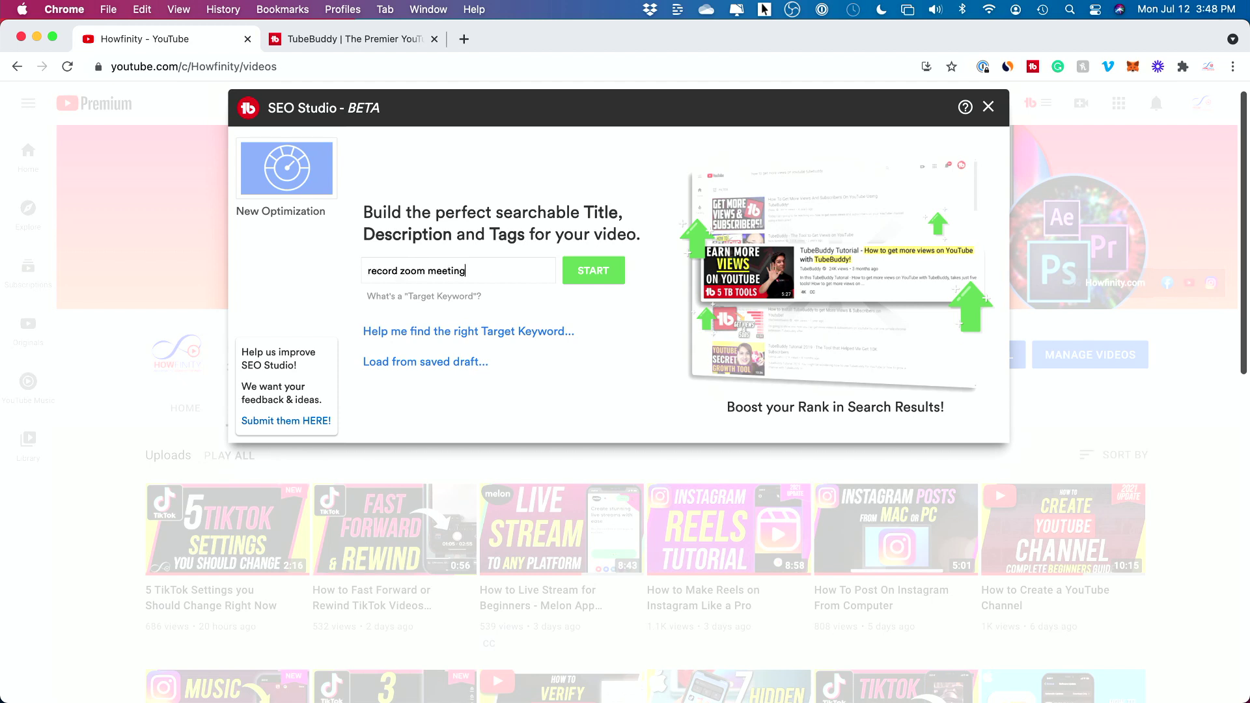
type("ecord zoom meeting")
key("Return")
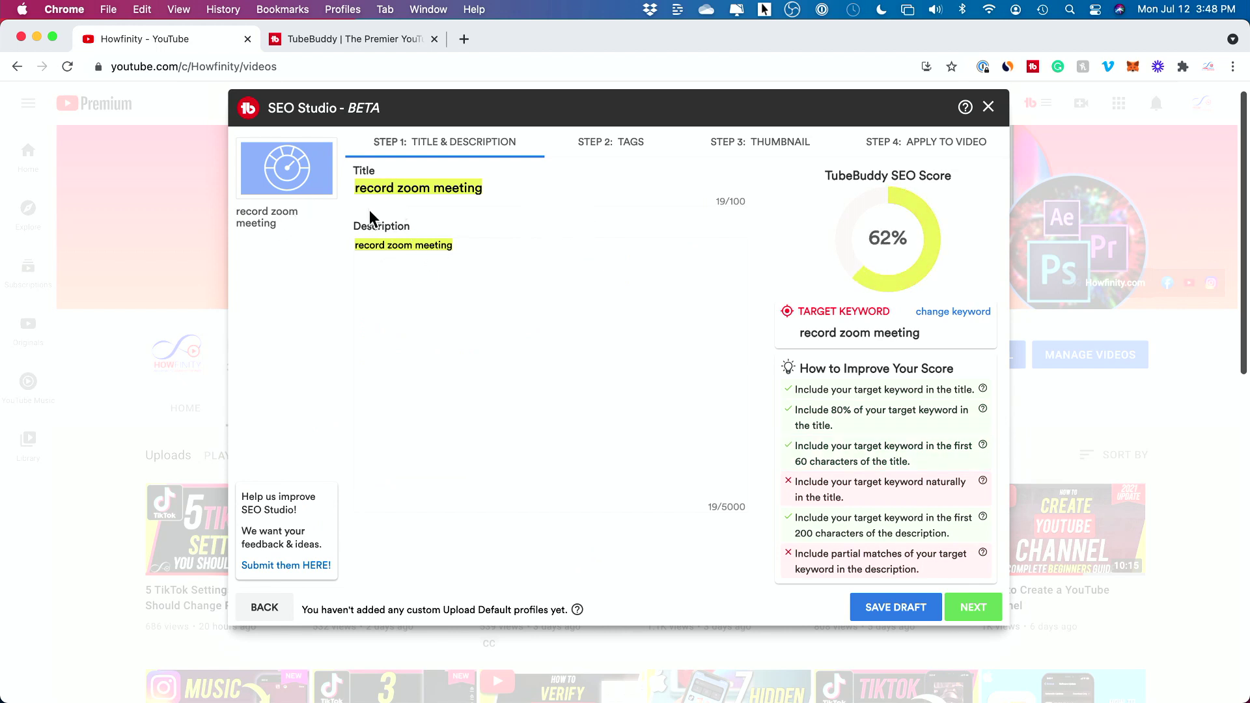
- Add "How to" before the target keyword so the title reads "How to record zoom meeting"
left_click(356, 188)
type("How to")
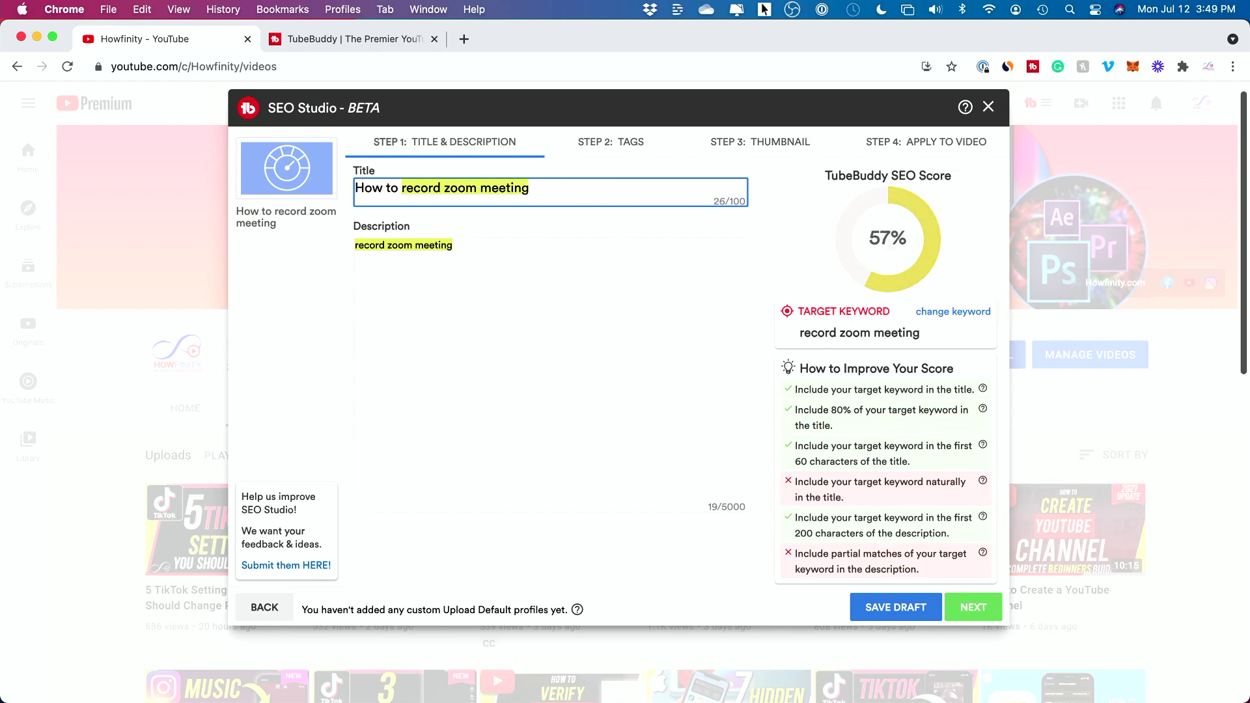
left_click_drag(402, 187, 551, 185)
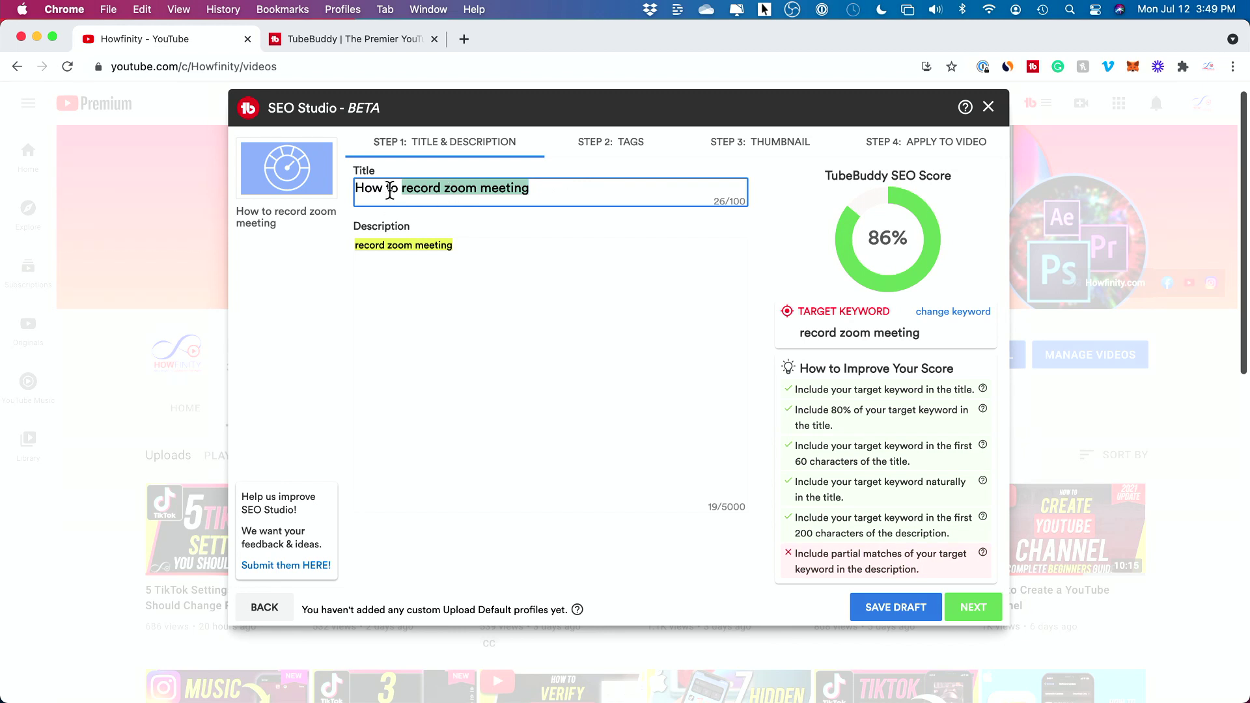
- Rewrite description: "want to record your zoom meeting? Here is the step by step guide to record zoom meeting on iPhone or android as well as on desktop."
left_click(392, 267)
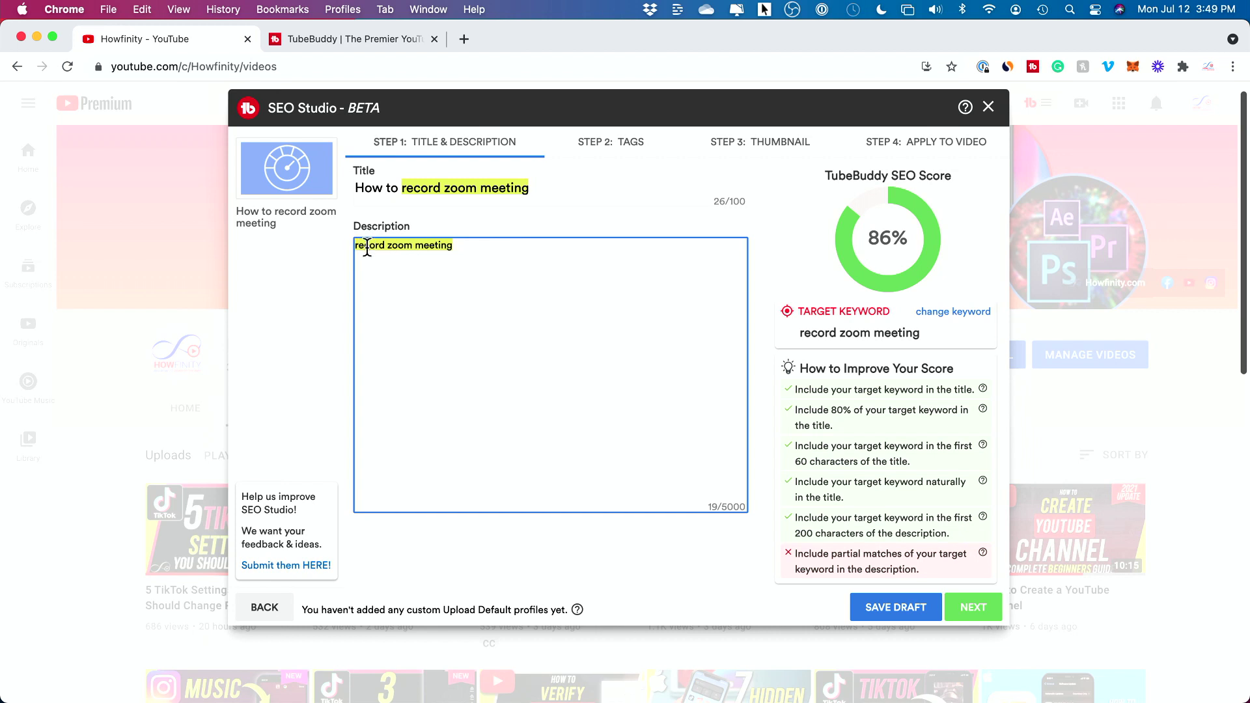
left_click_drag(455, 247, 331, 255)
type("want to re")
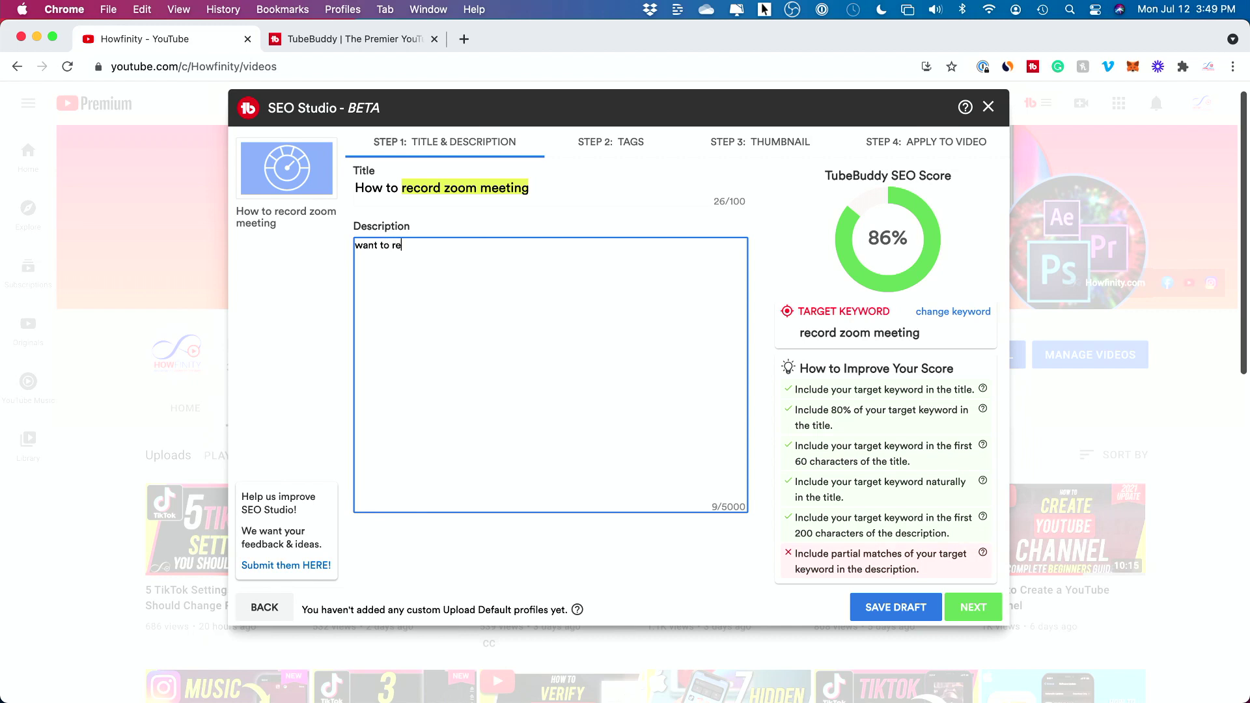
type("cord")
type("your zoom meeting? Here is the step by step guide to record zoom meeting on iPhone or android as well as on desktop.")
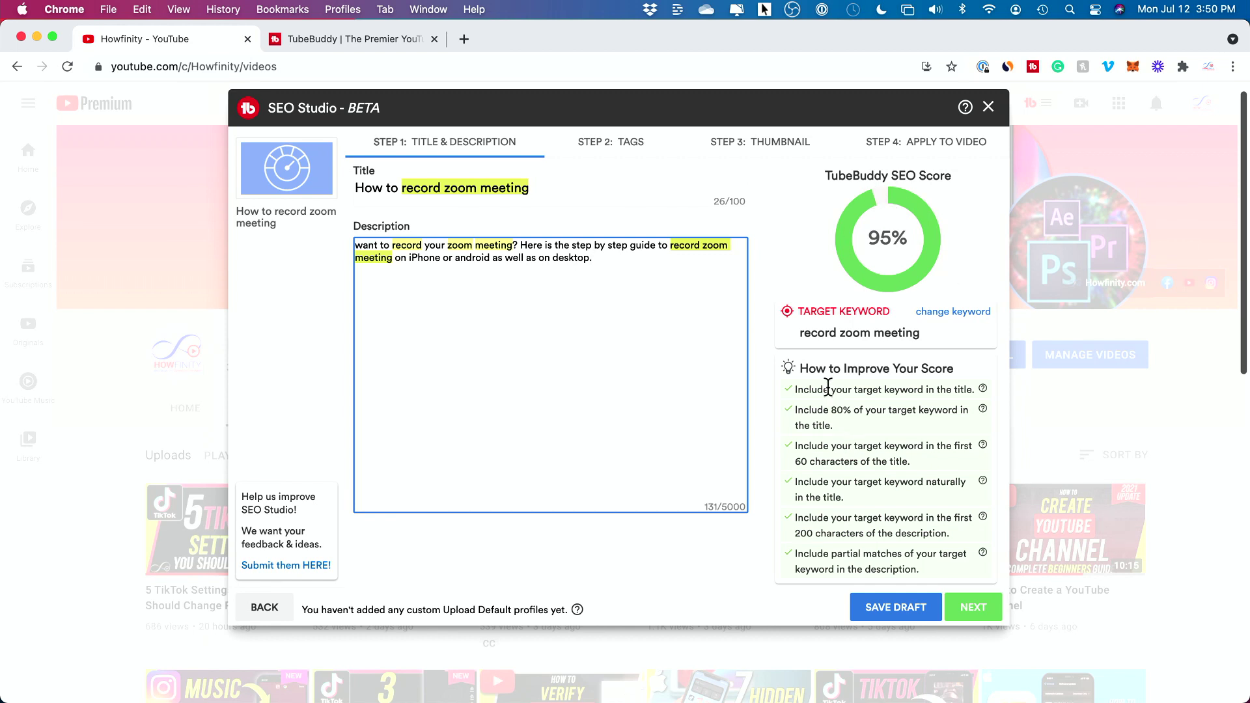
- Check the score improvement checklist for the title and description, and advance the optimization to the Tags step
scroll(882, 410, "down", 2)
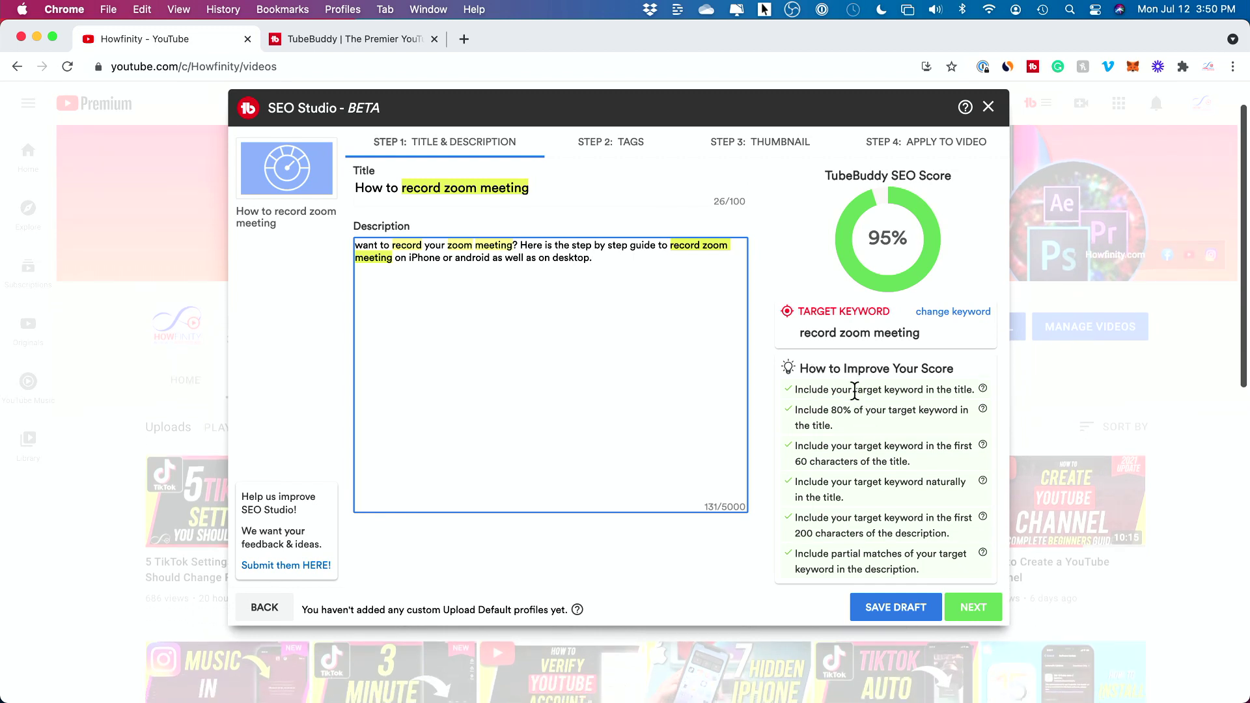
scroll(828, 550, "up", 1)
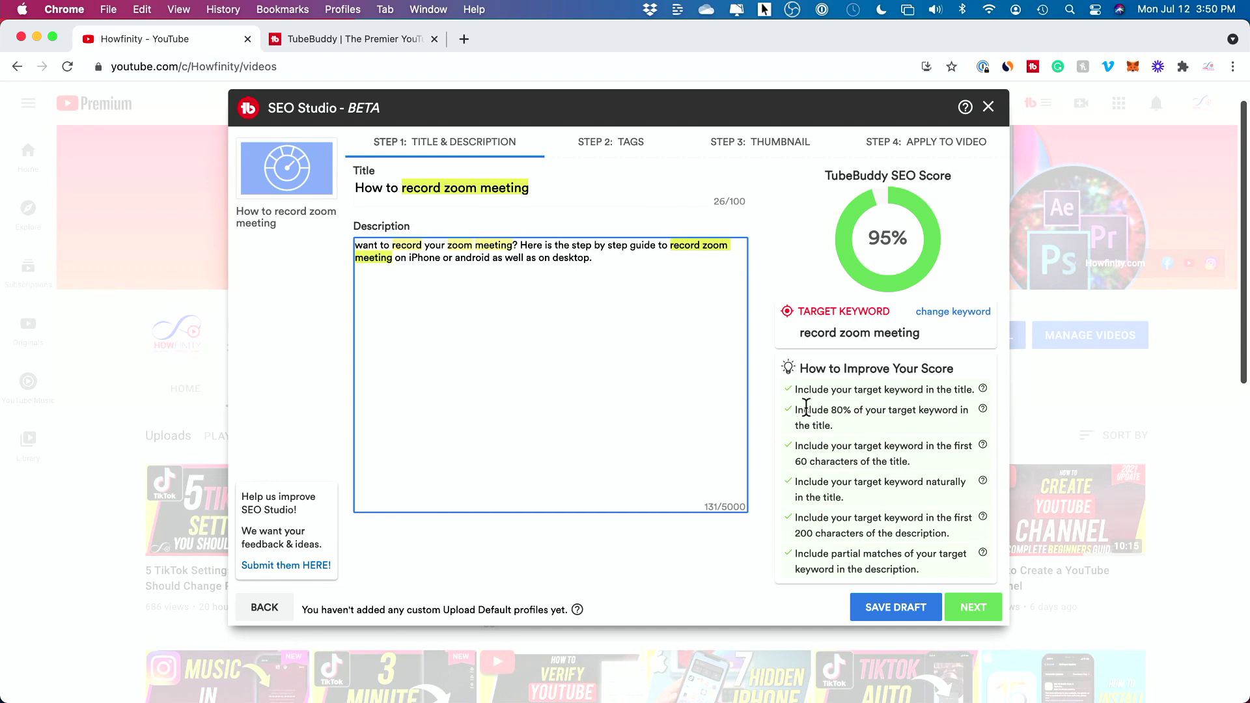
left_click(972, 608)
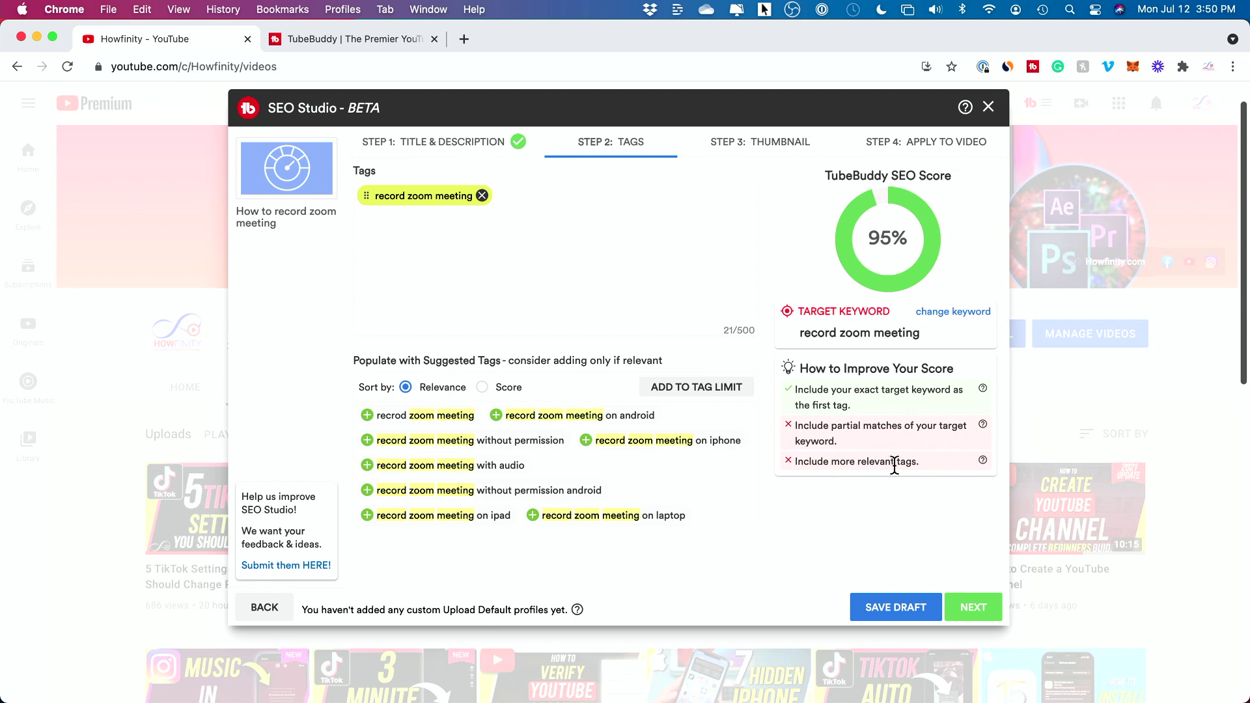
- Add the first eight suggested tags, from "recrod zoom meeting" through "record zoom meeting on laptop", to the video's tags
left_click(367, 417)
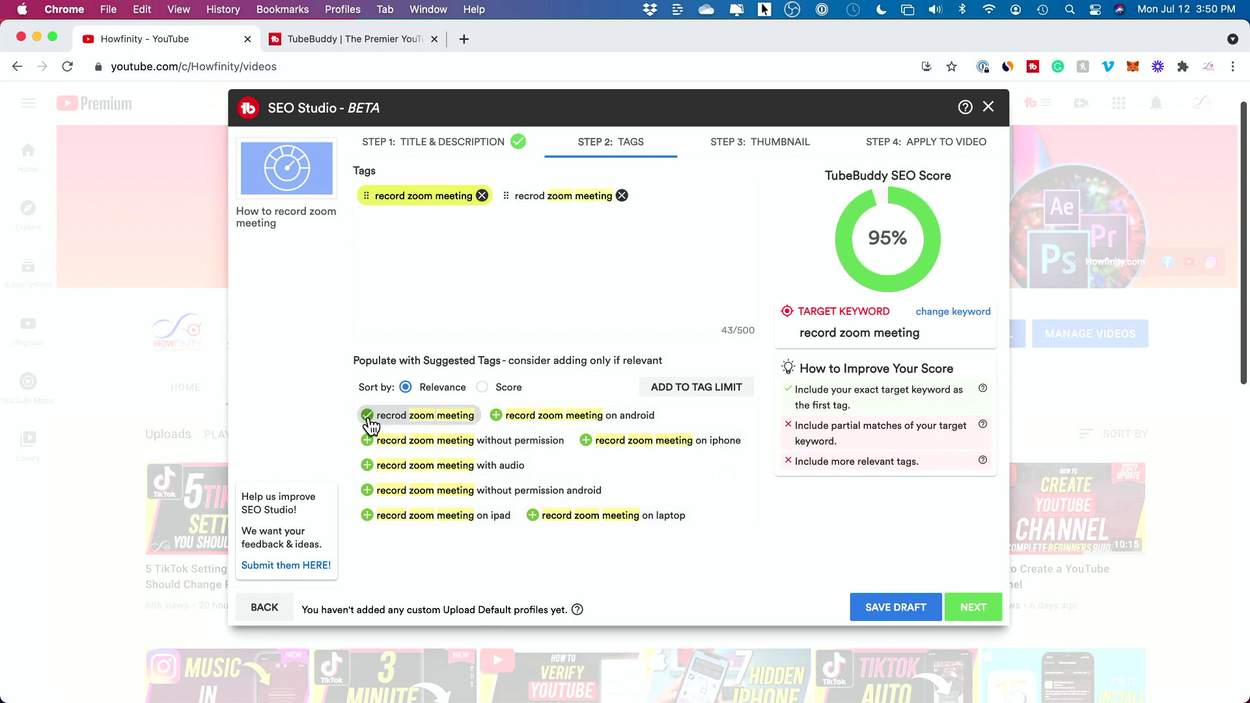
left_click(497, 416)
left_click(367, 440)
left_click(586, 440)
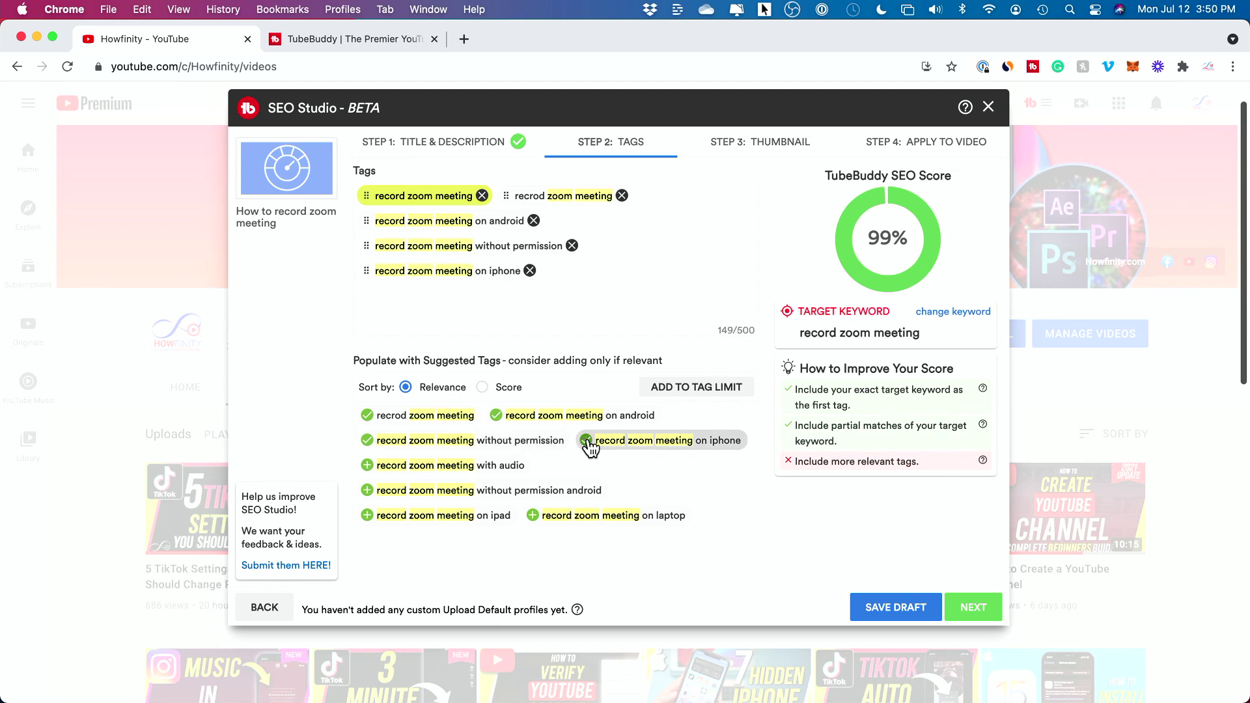
left_click(367, 465)
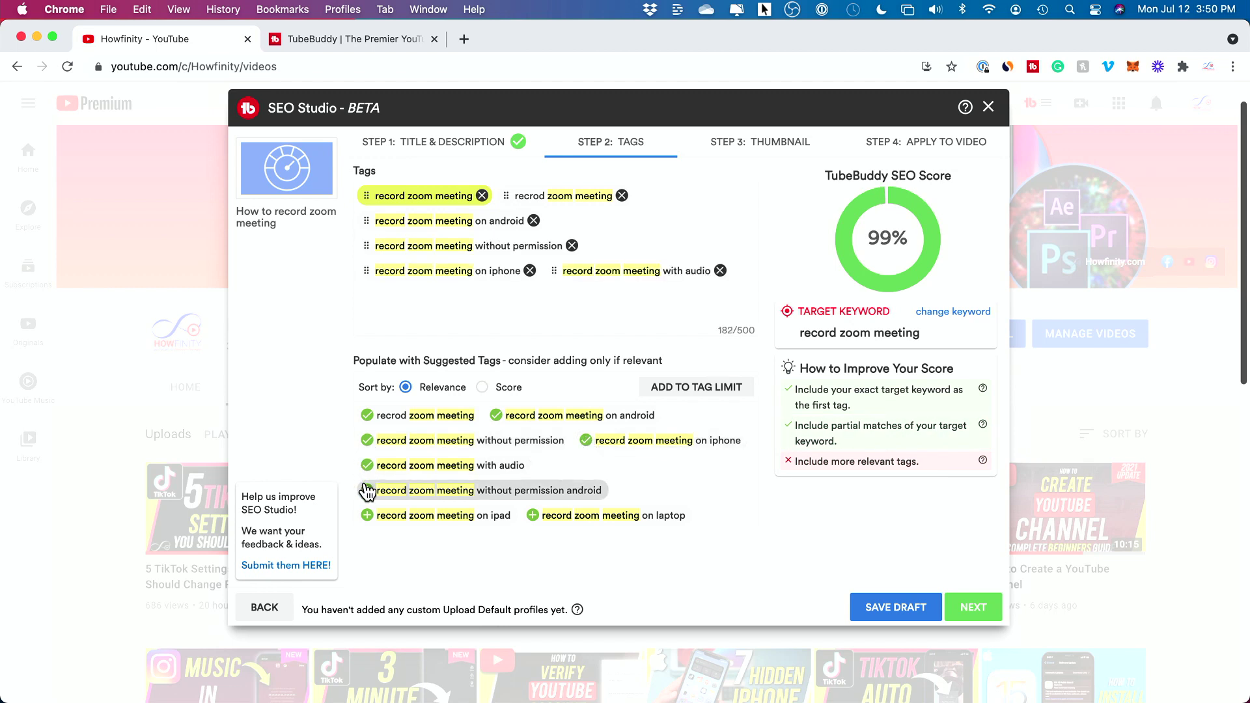
left_click(367, 491)
left_click(368, 515)
left_click(533, 515)
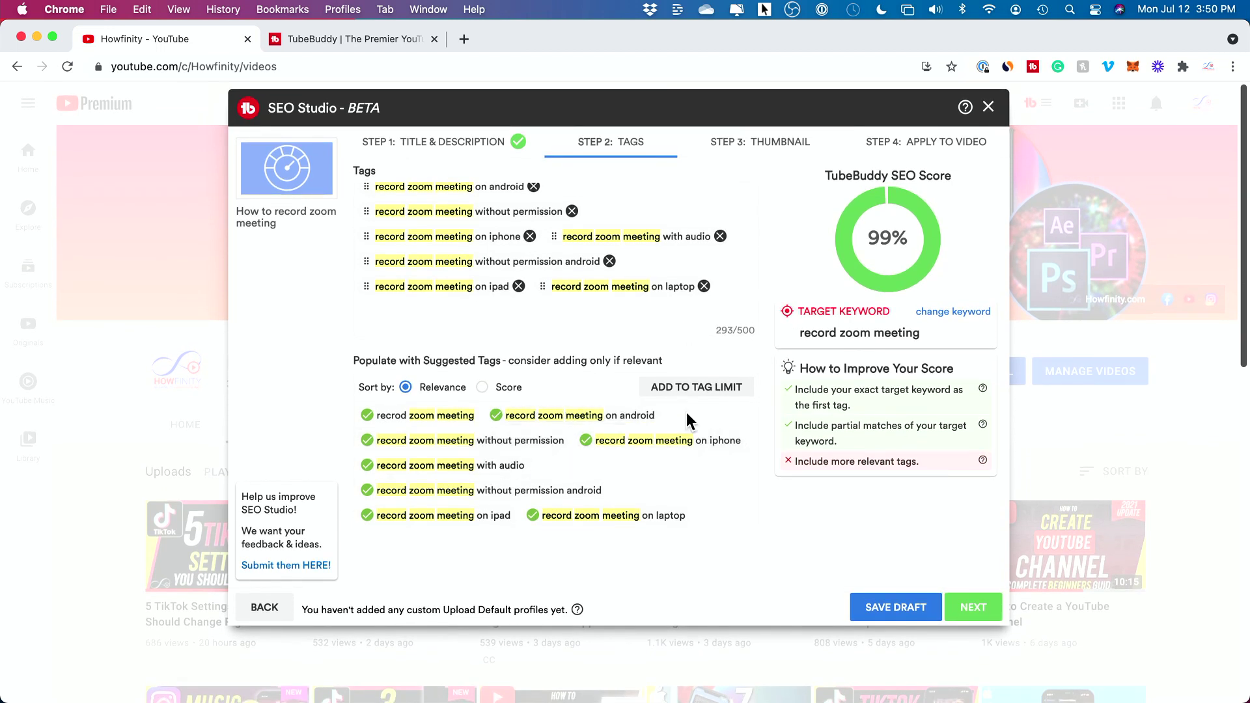
- Add the suggested tags "record zoom meeting without permission mac" and "record zoom meeting without permission ipad"
scroll(714, 467, "down", 5)
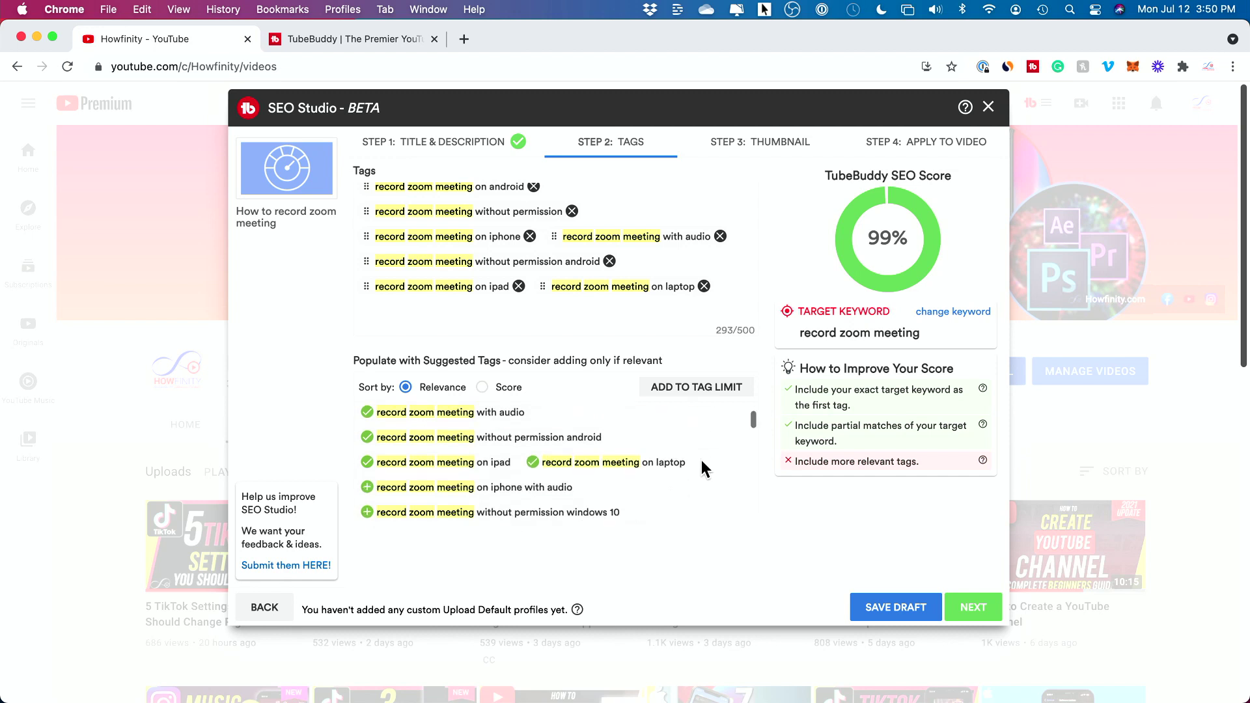
left_click(409, 505)
left_click(409, 505)
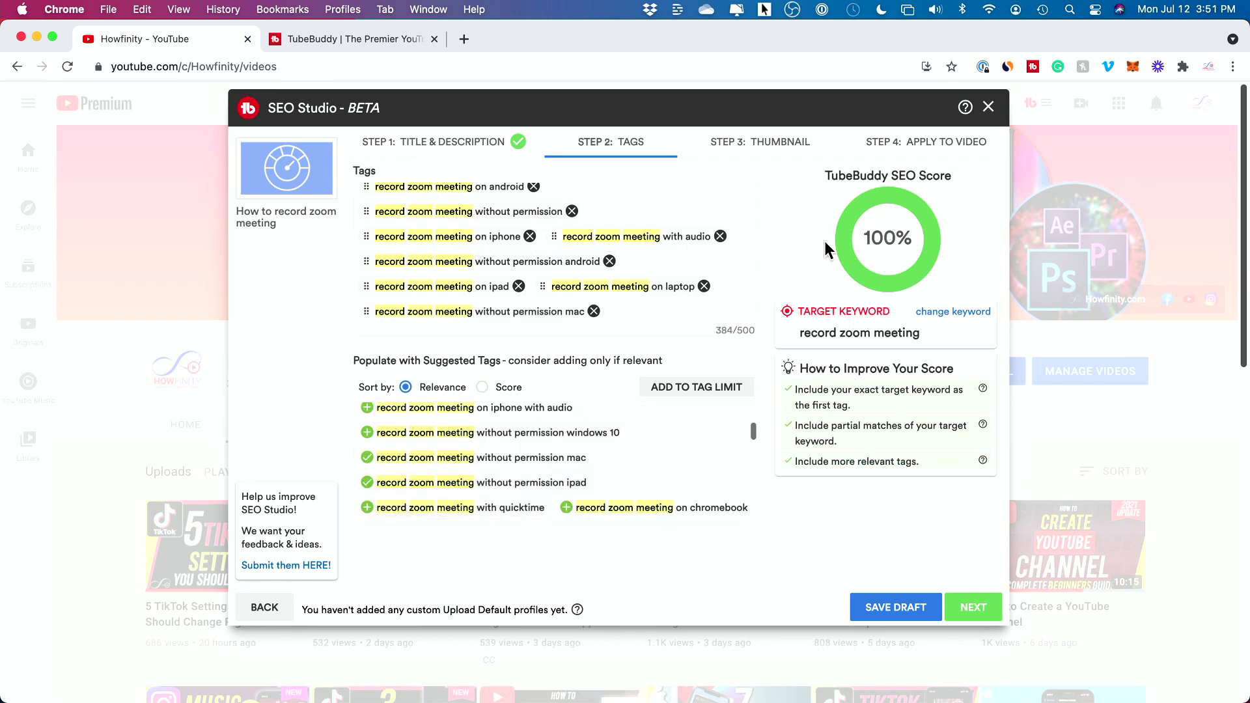
- Advance the optimization to the Thumbnail step and compare the video's thumbnail with those of competing "record zoom meeting" videos
left_click(967, 606)
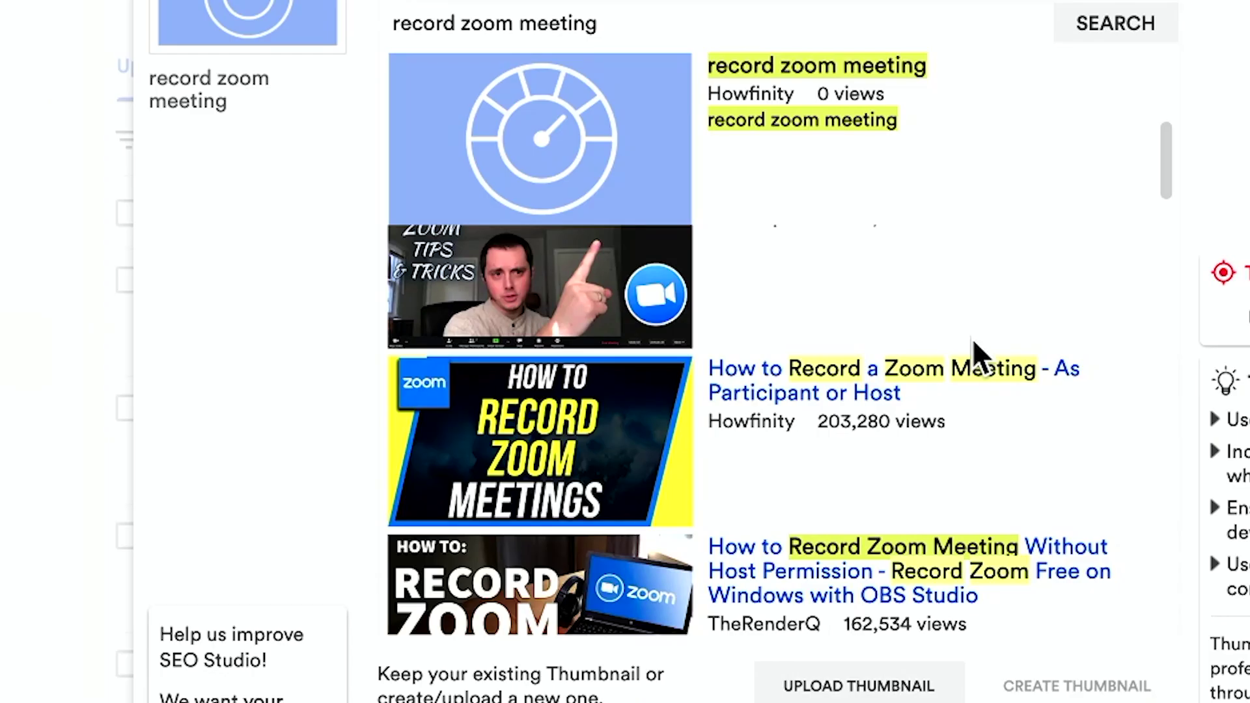
scroll(974, 338, "down", 1)
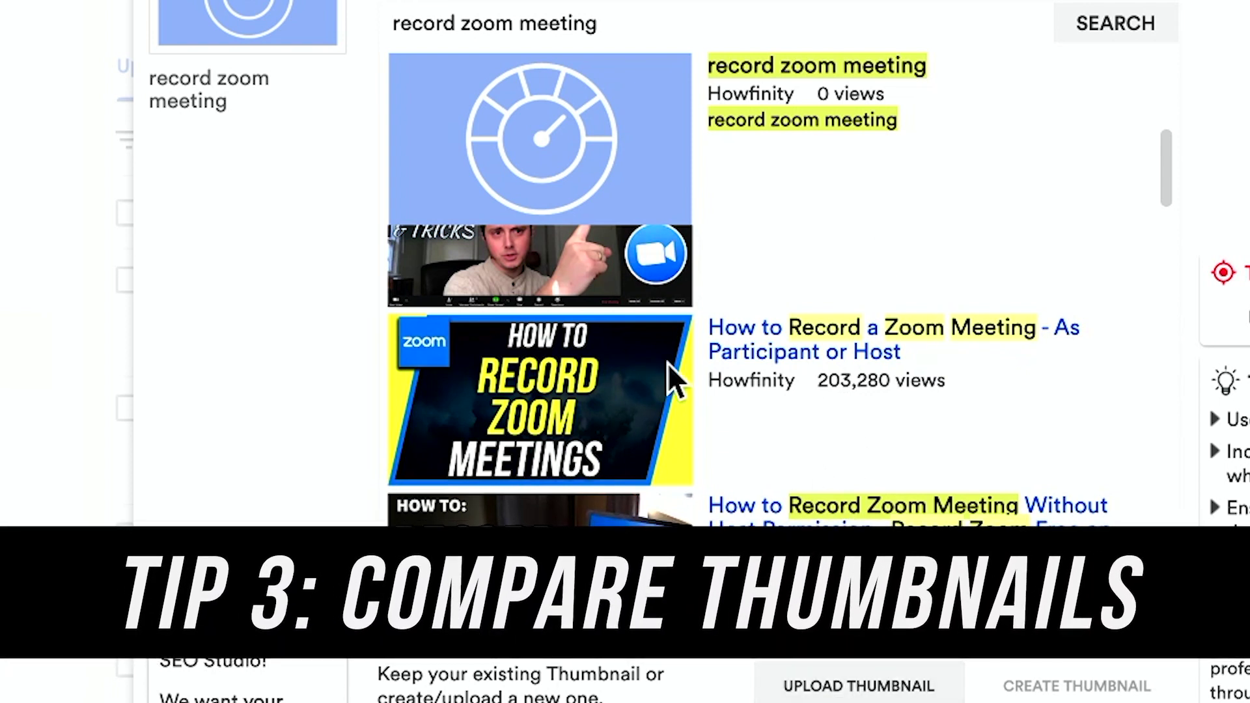
scroll(839, 371, "down", 2)
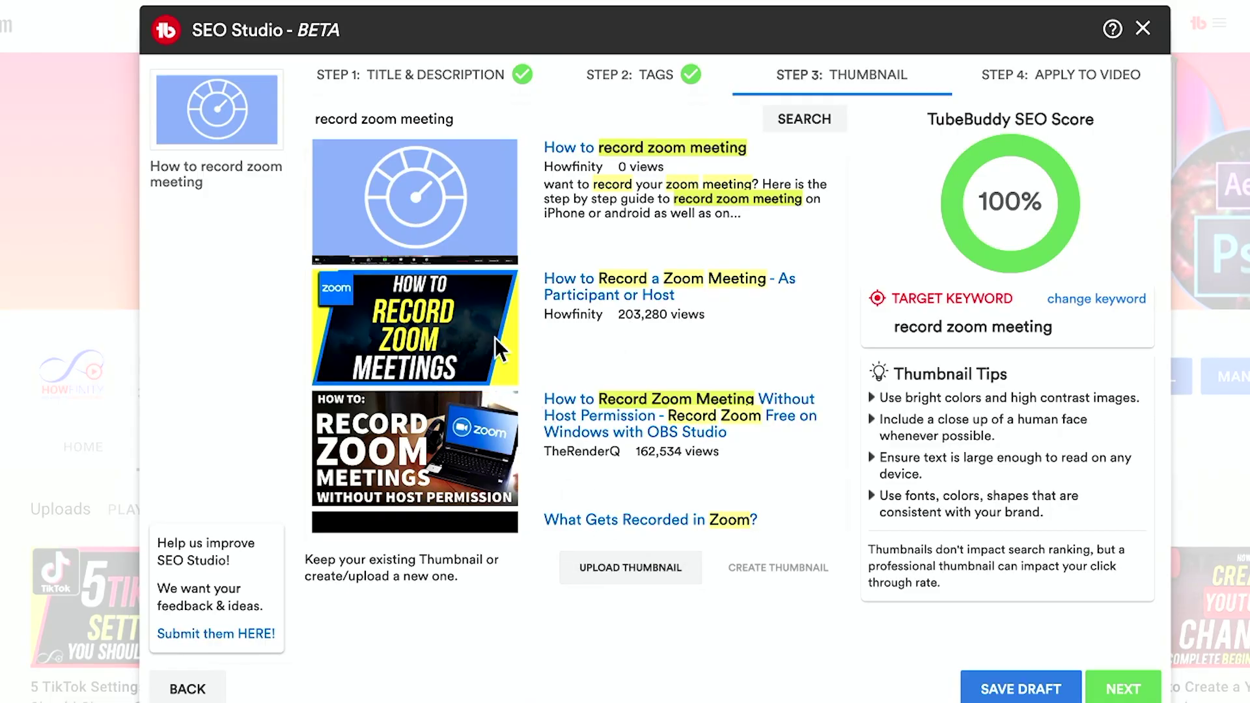
scroll(417, 291, "up", 1)
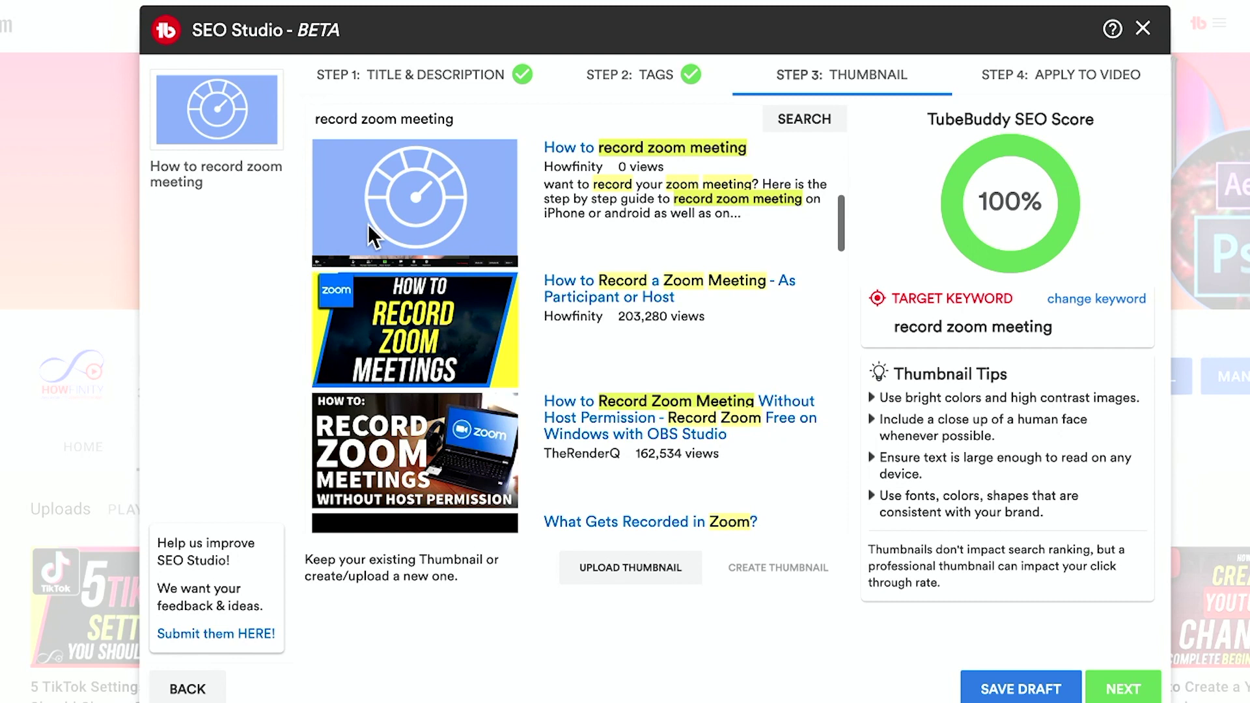
scroll(417, 290, "down", 1)
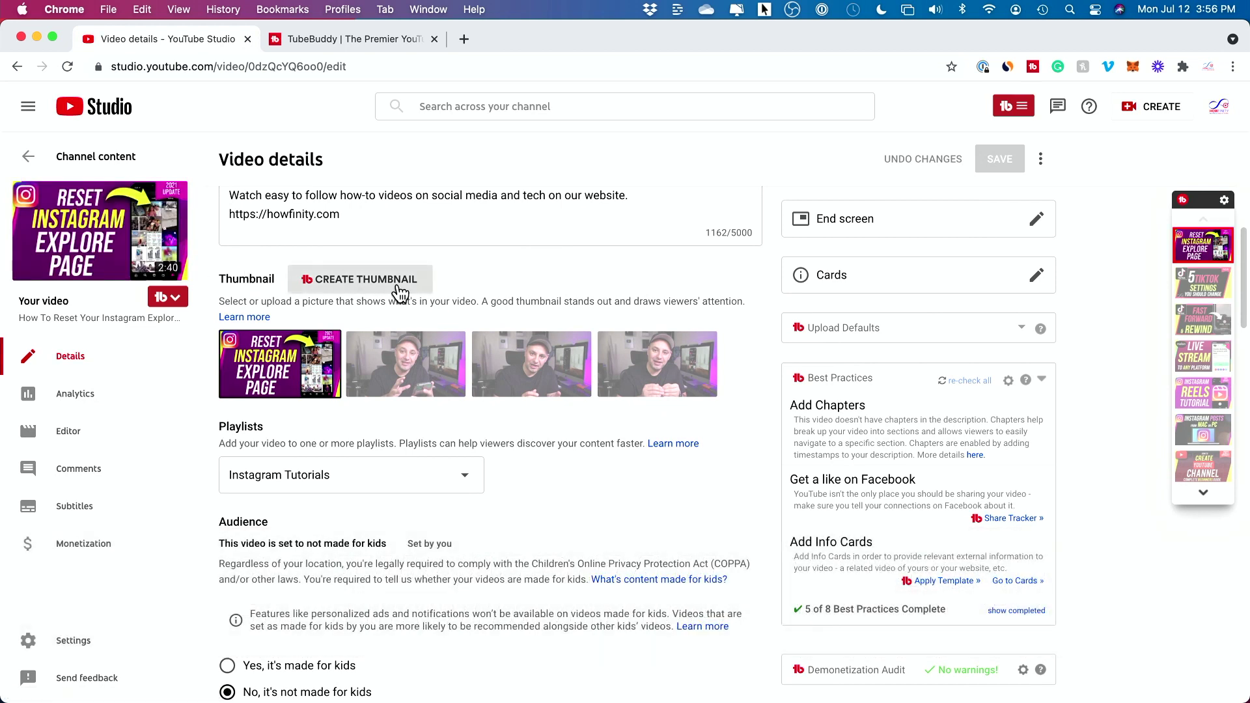
- Try the video's still frame at 0:15 as the background in the Thumbnail Generator, continue to the layers, and close it without saving
left_click(346, 279)
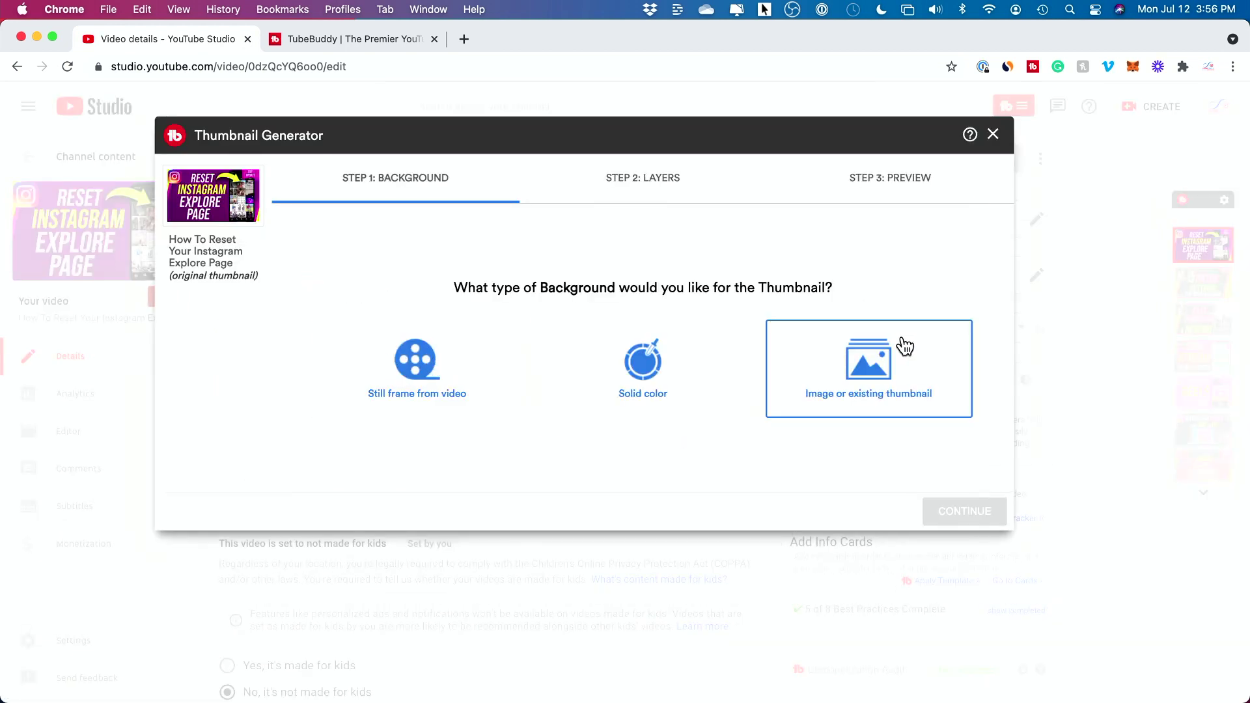
left_click(461, 382)
left_click(316, 465)
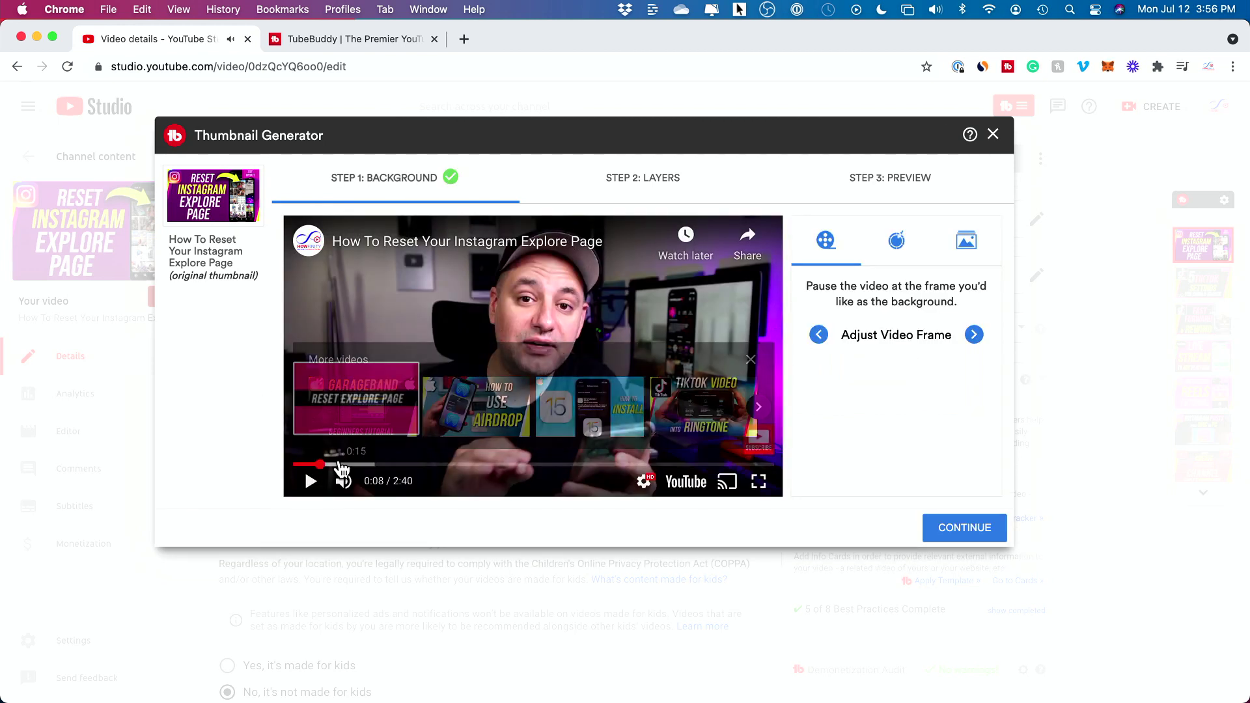
left_click(338, 465)
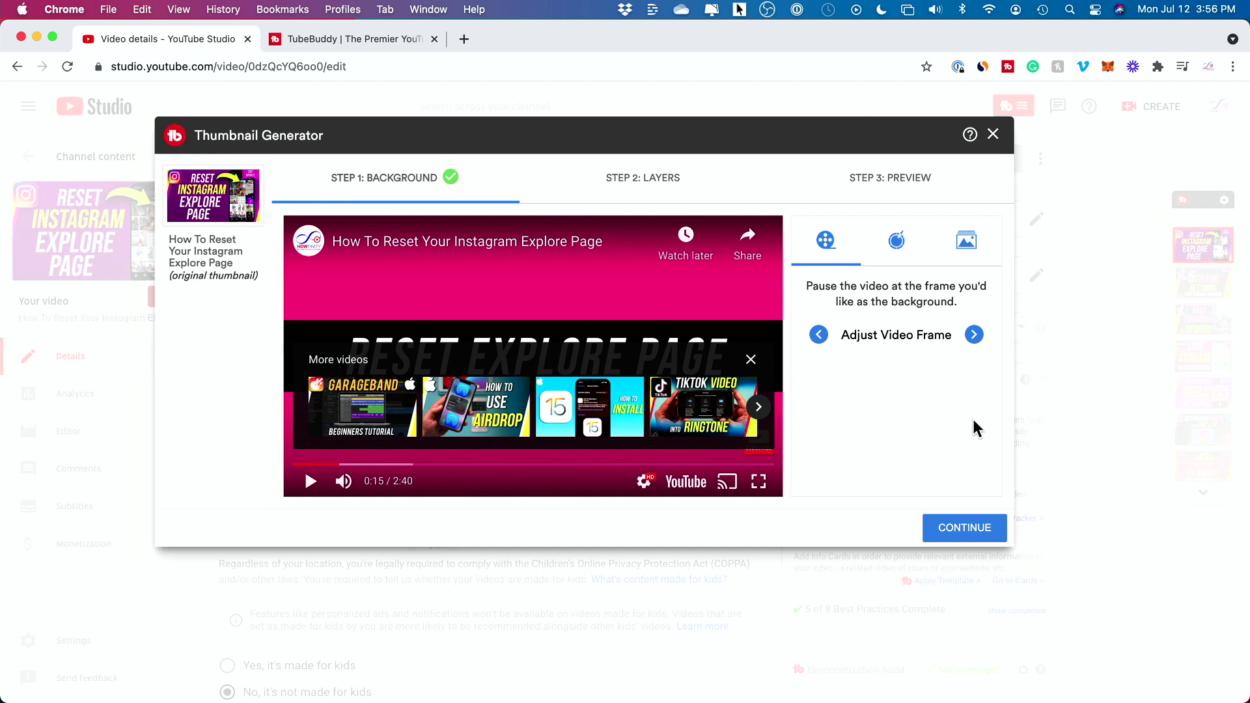
left_click(956, 519)
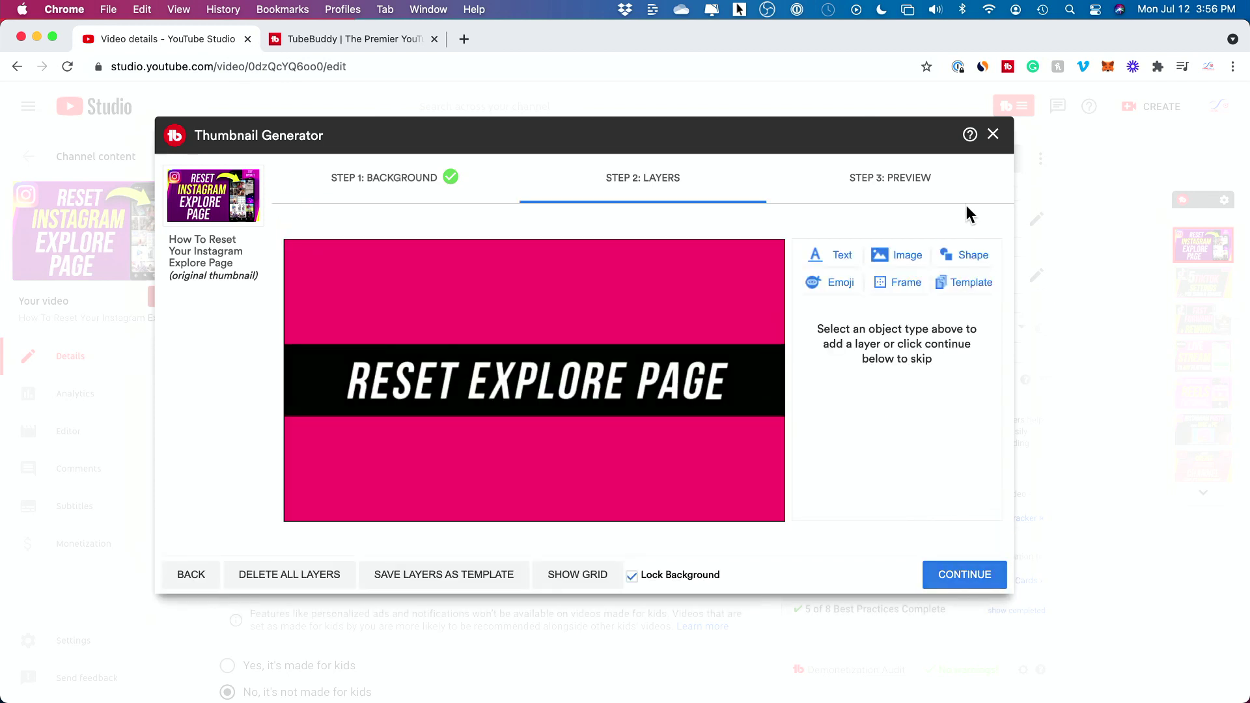
left_click(998, 137)
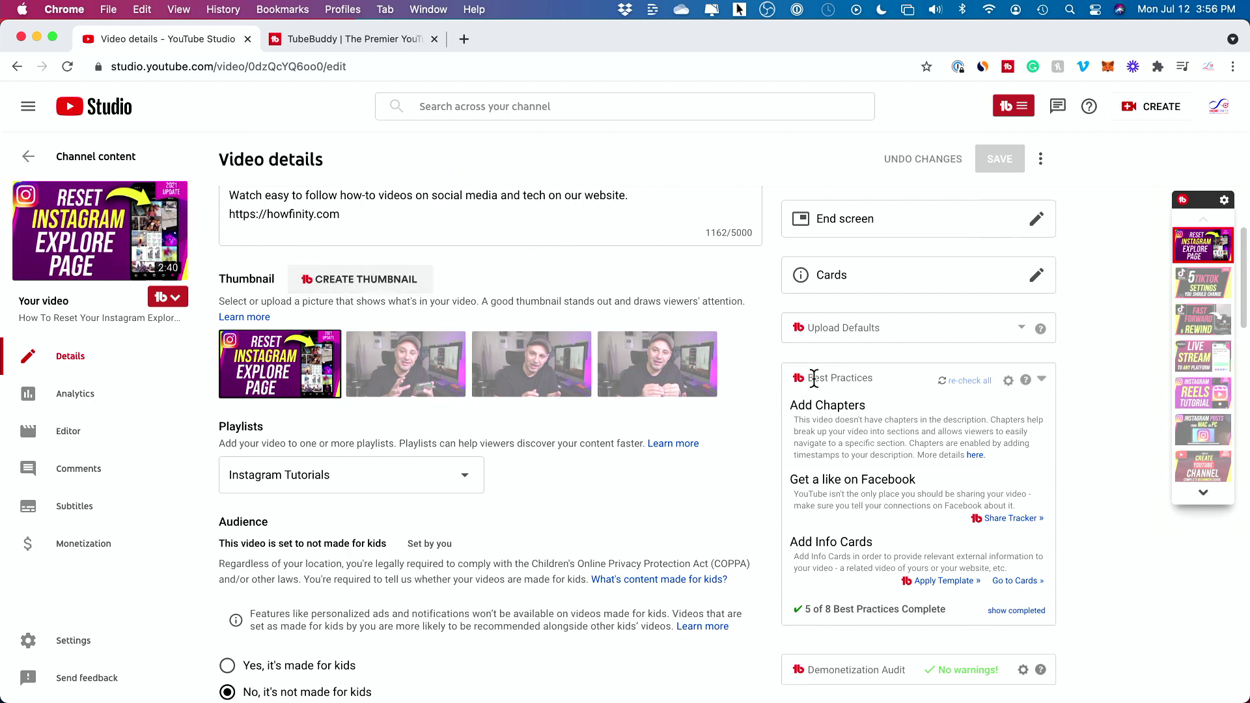
- Review the Best Practices recommendations for the Instagram Explore Page video
left_click_drag(810, 379, 874, 377)
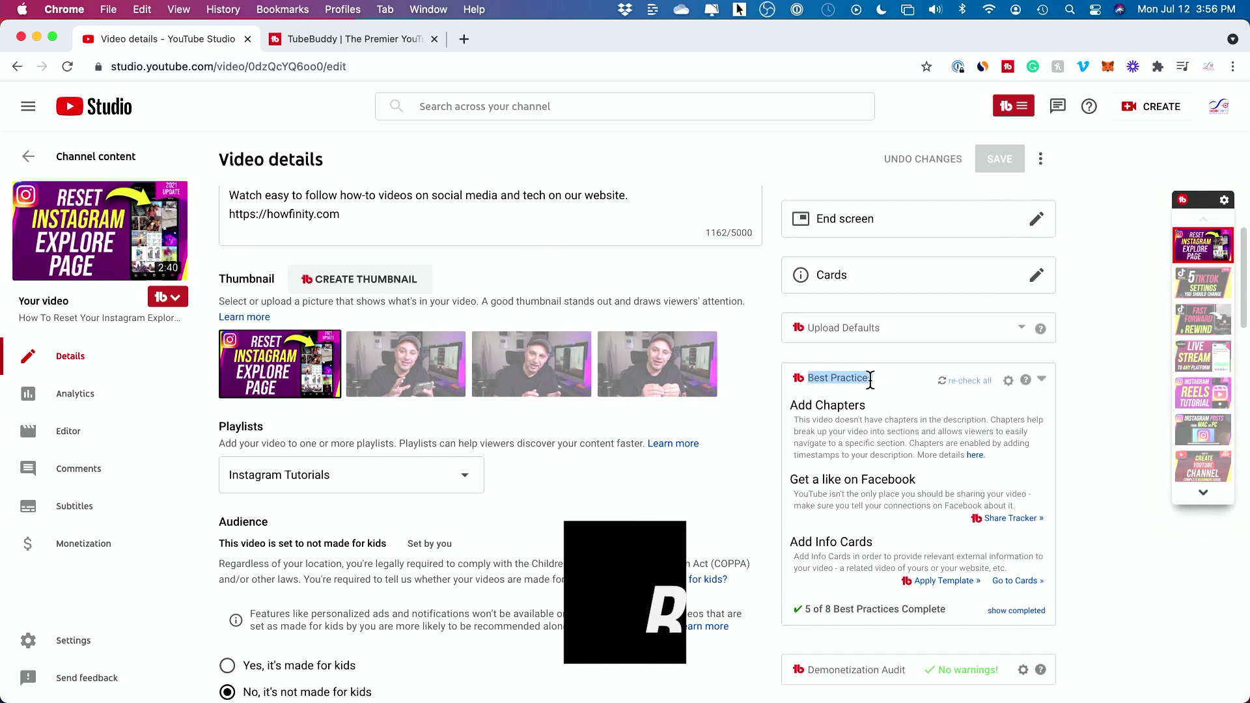
scroll(822, 385, "down", 1)
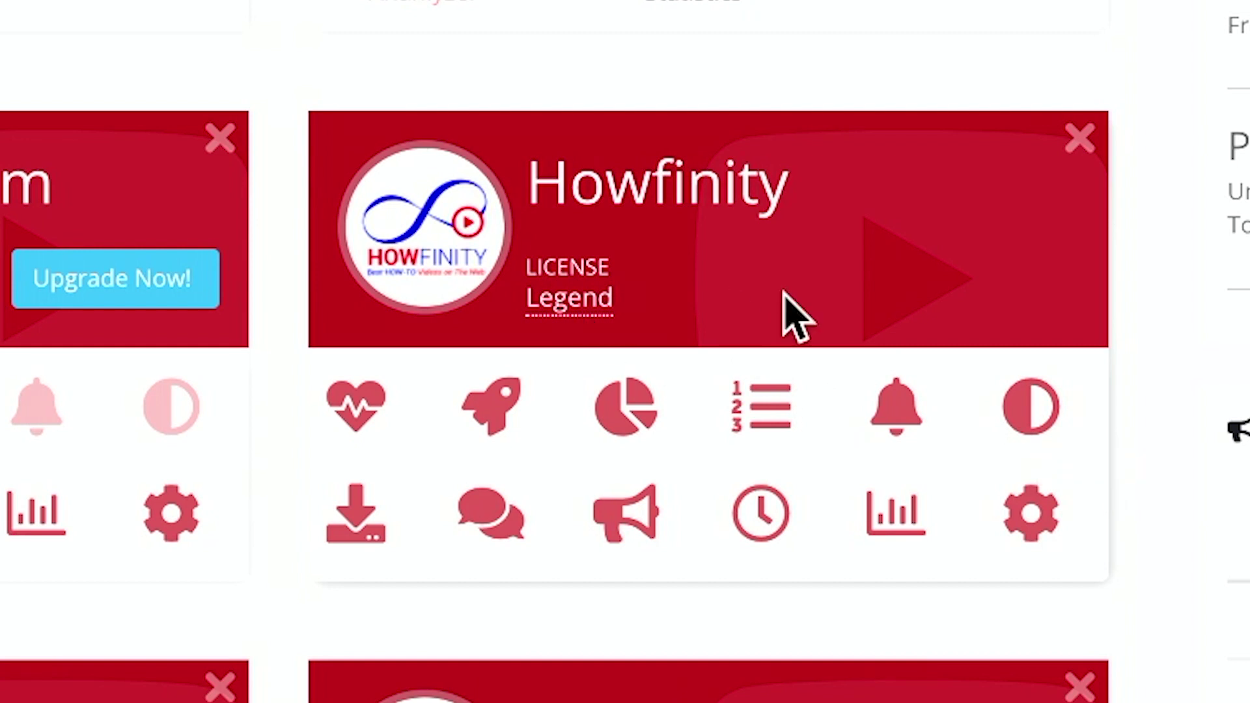
- Open the A/B tests of the Howfinity channel in TubeBuddy and compare the original and variation thumbnails of the listed tests
left_click(1019, 414)
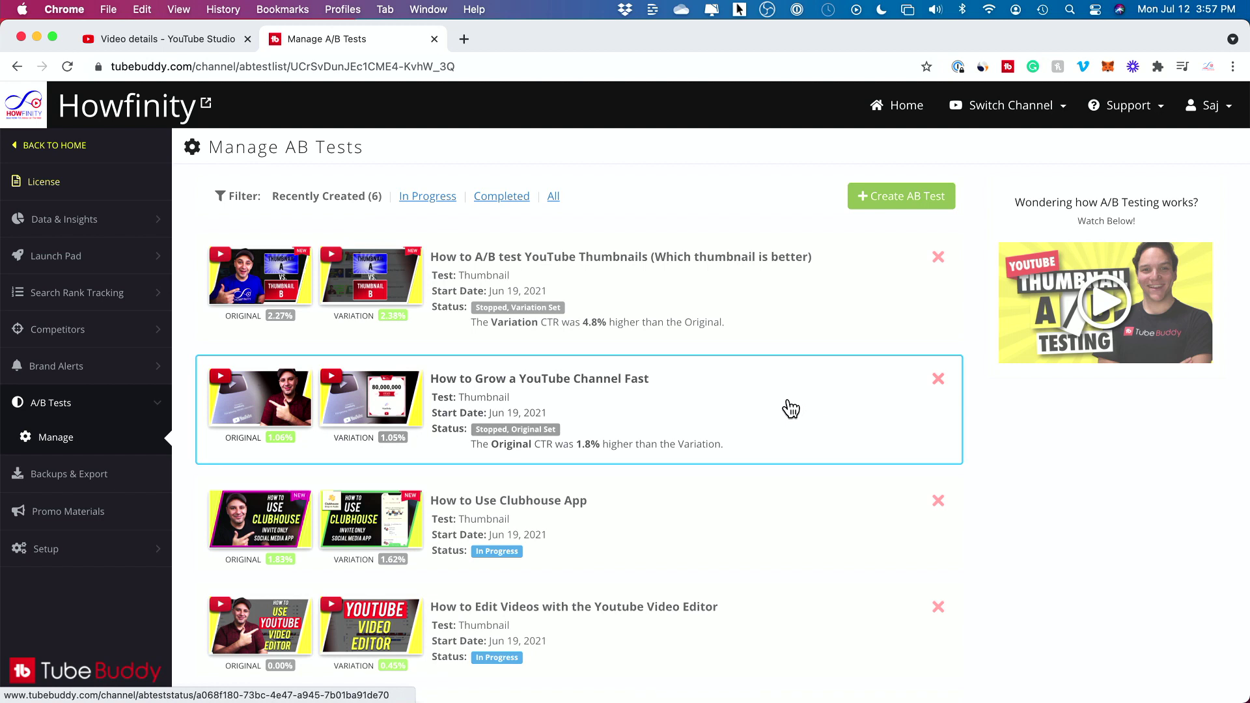
scroll(791, 408, "down", 3)
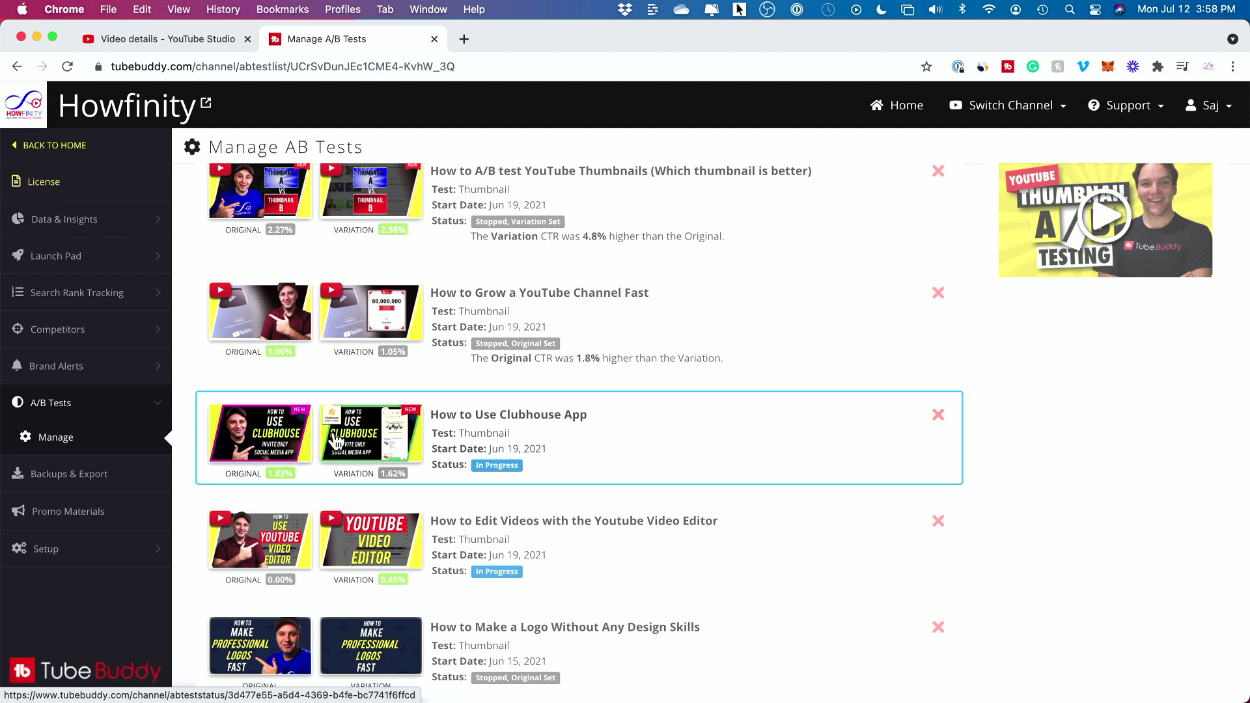
scroll(369, 378, "up", 1)
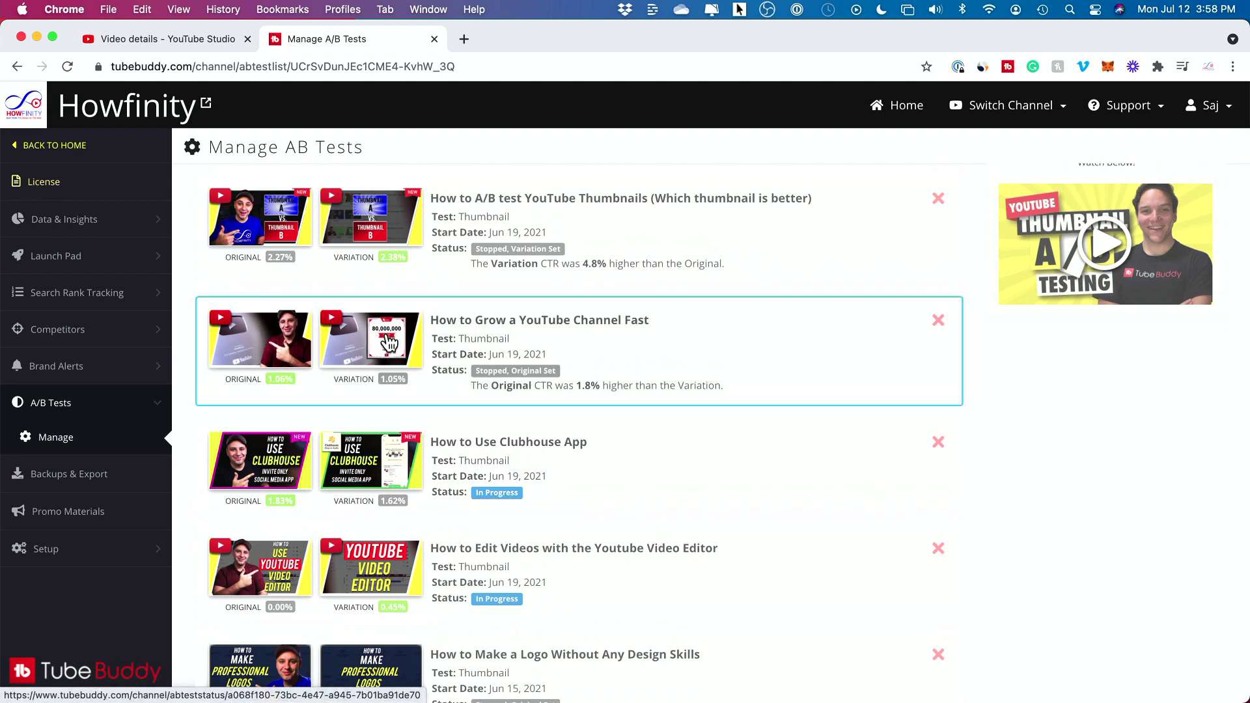
scroll(307, 357, "down", 5)
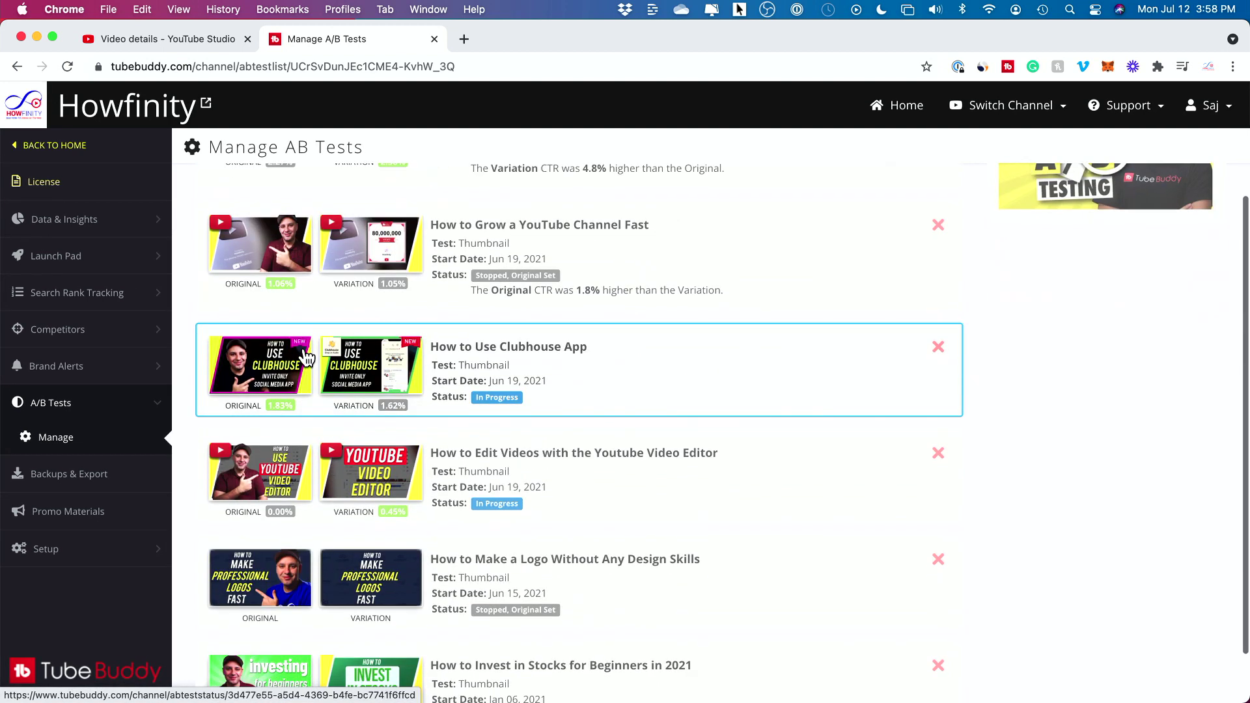
scroll(306, 357, "up", 8)
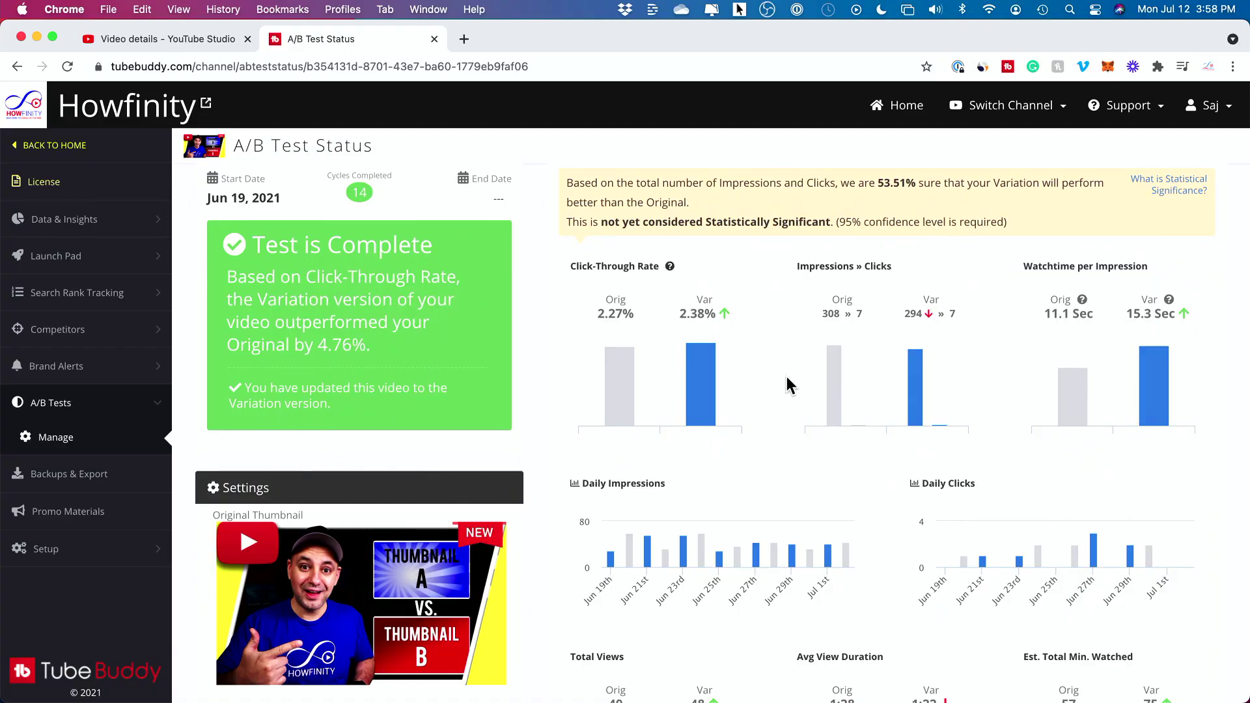
- Examine the click-through rates, viewing statistics and both thumbnails of the completed test "How to A/B test YouTube Thumbnails"
mouse_move(721, 336)
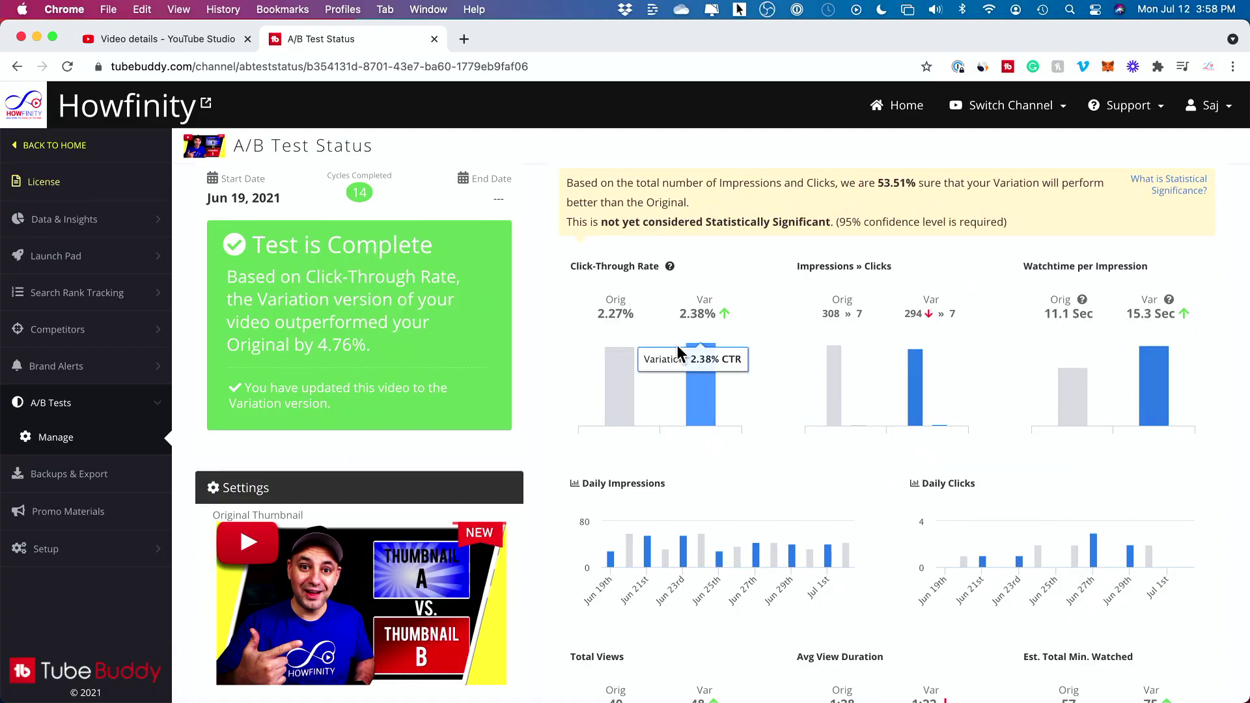
mouse_move(613, 358)
scroll(701, 363, "down", 2)
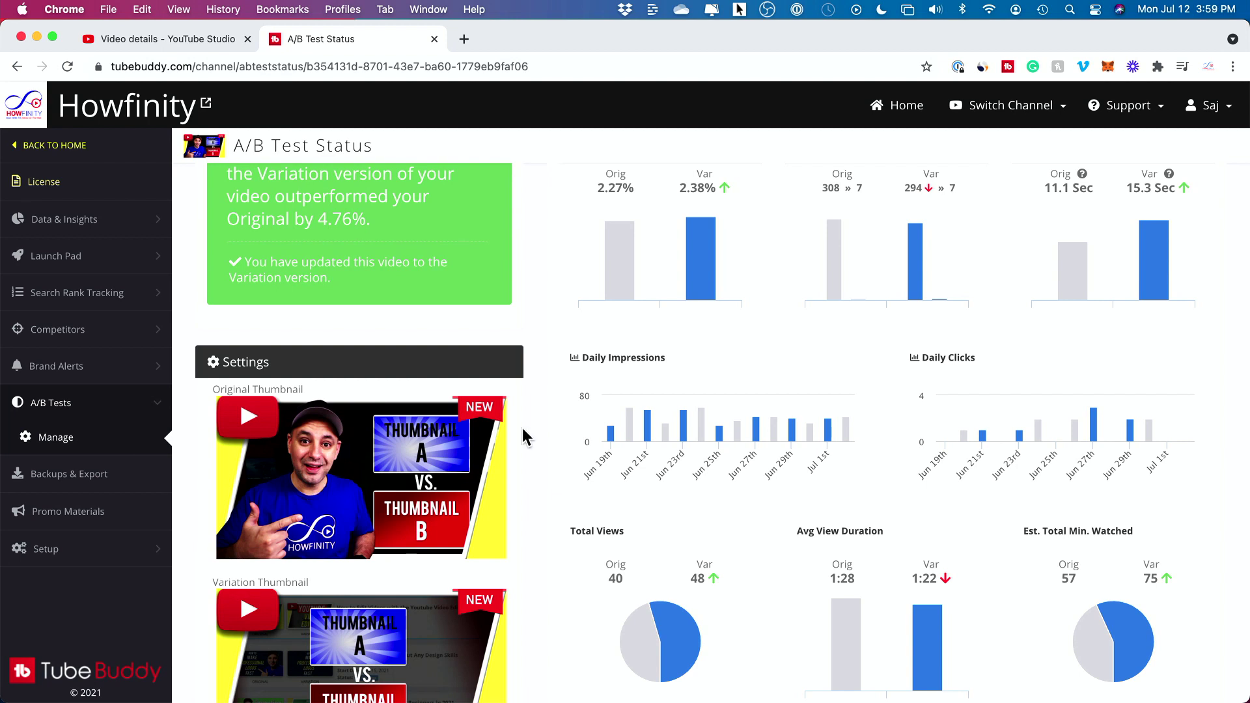
scroll(528, 514, "up", 3)
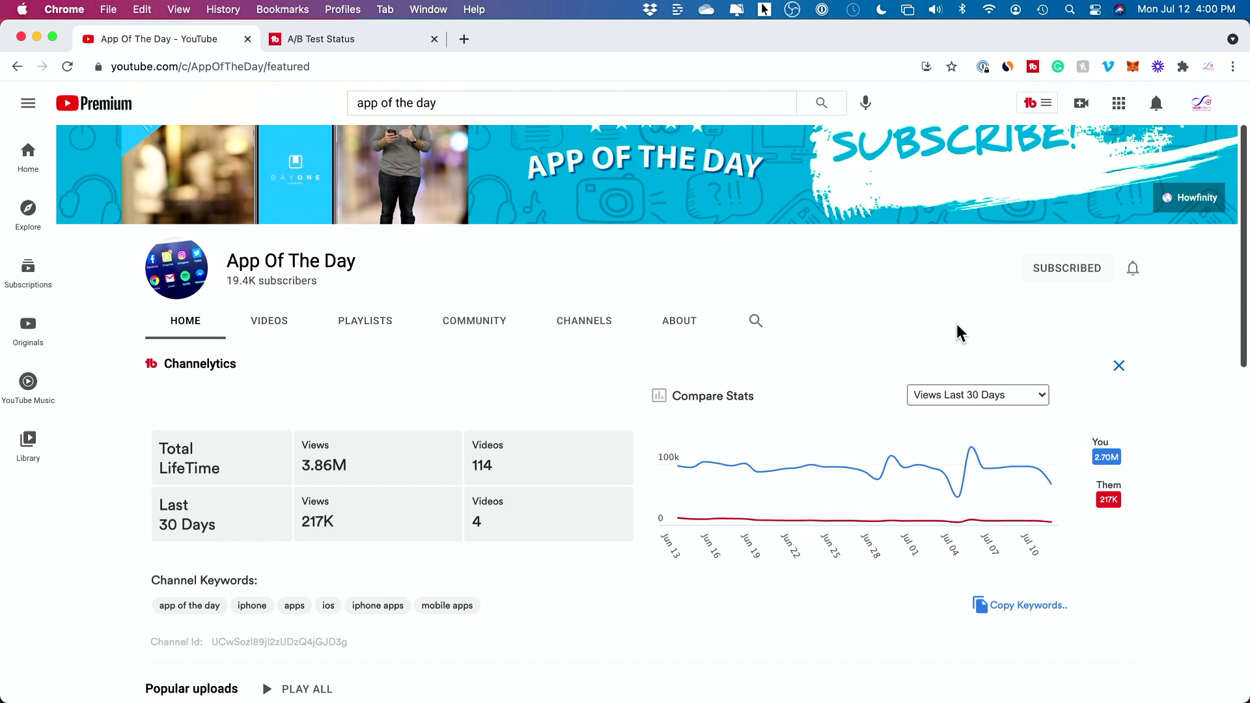
- Hide and reopen the Channelytics statistics on the App Of The Day channel page
left_click(1119, 366)
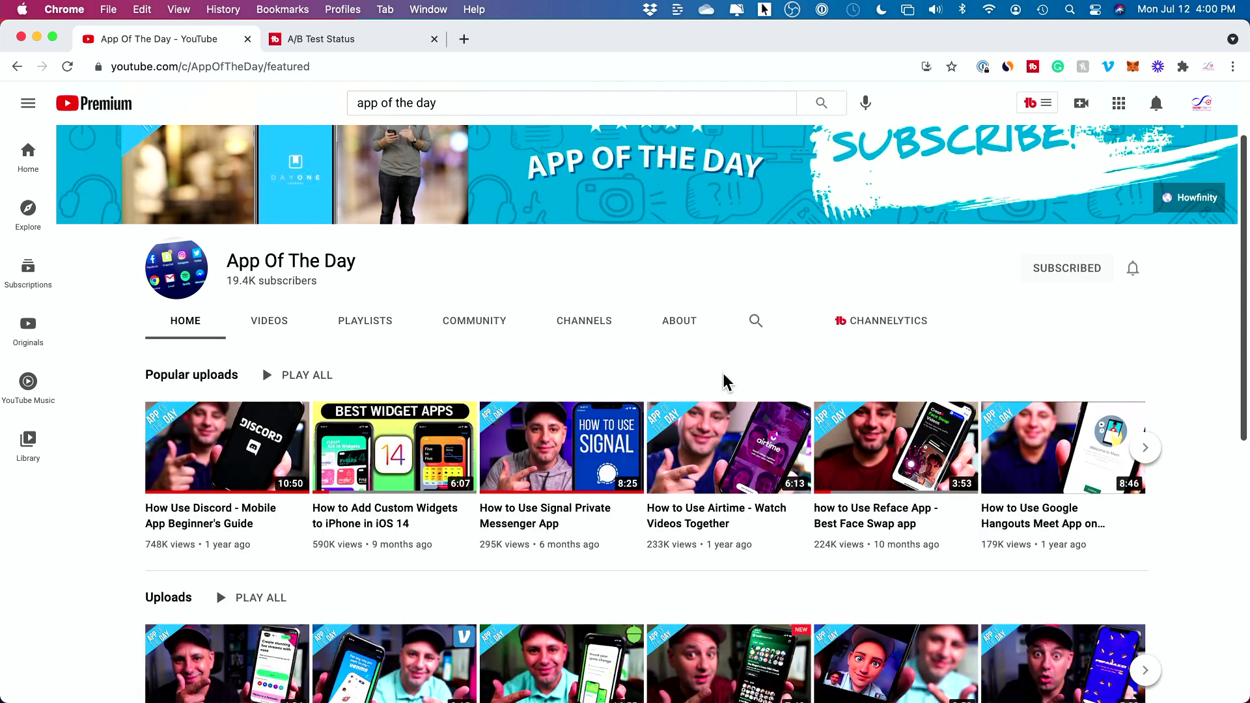
left_click(878, 324)
scroll(878, 324, "down", 2)
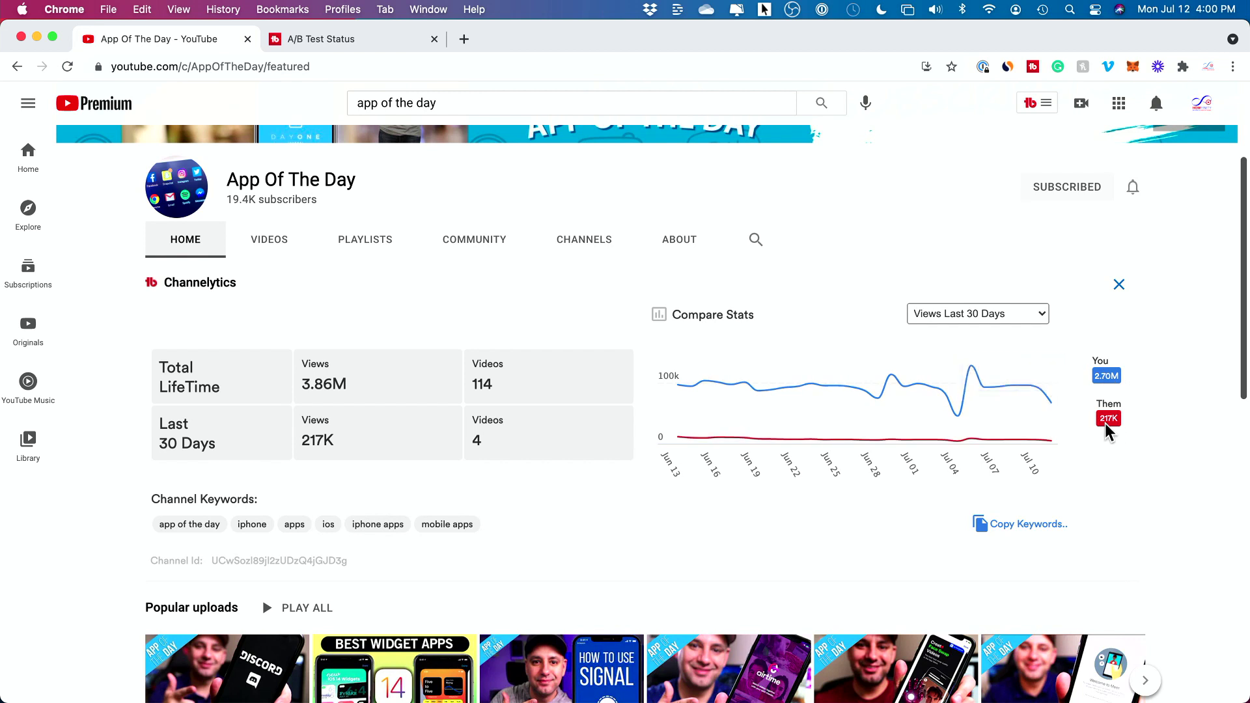
- Set the Channelytics Compare Stats chart to Subscribers Last 30 Days for the App Of The Day channel
left_click(981, 314)
left_click(967, 336)
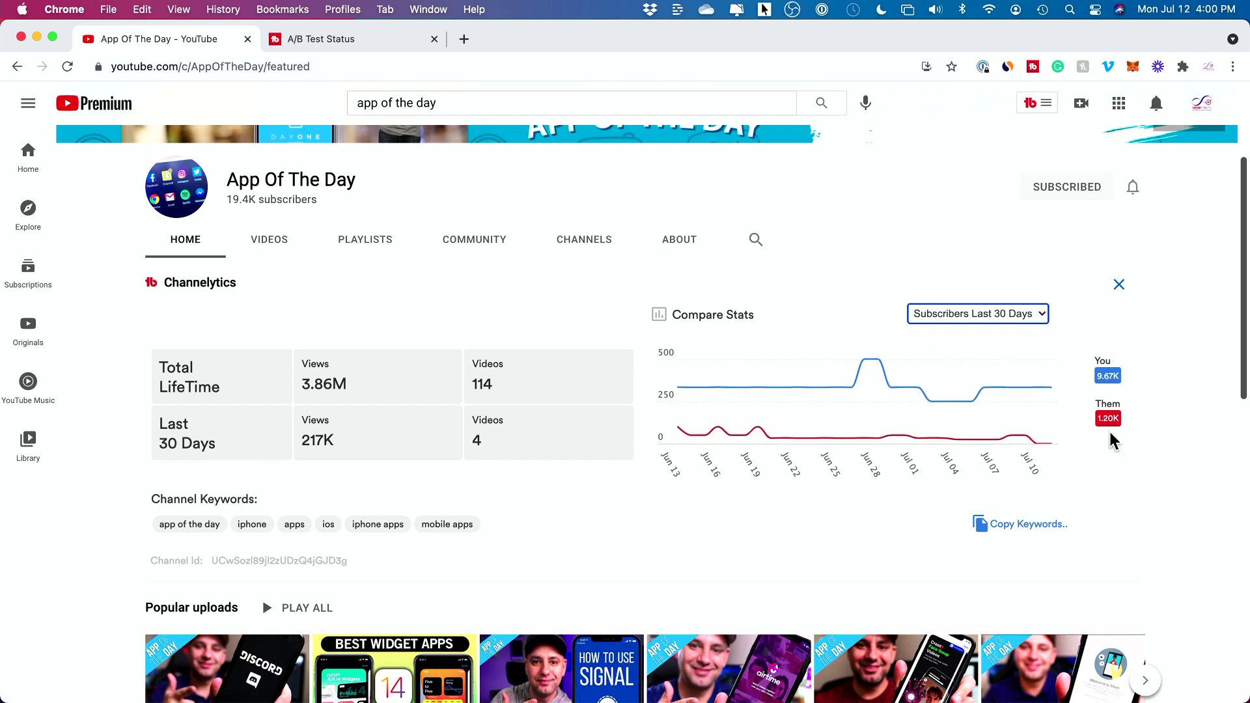
left_click(1013, 319)
left_click(998, 336)
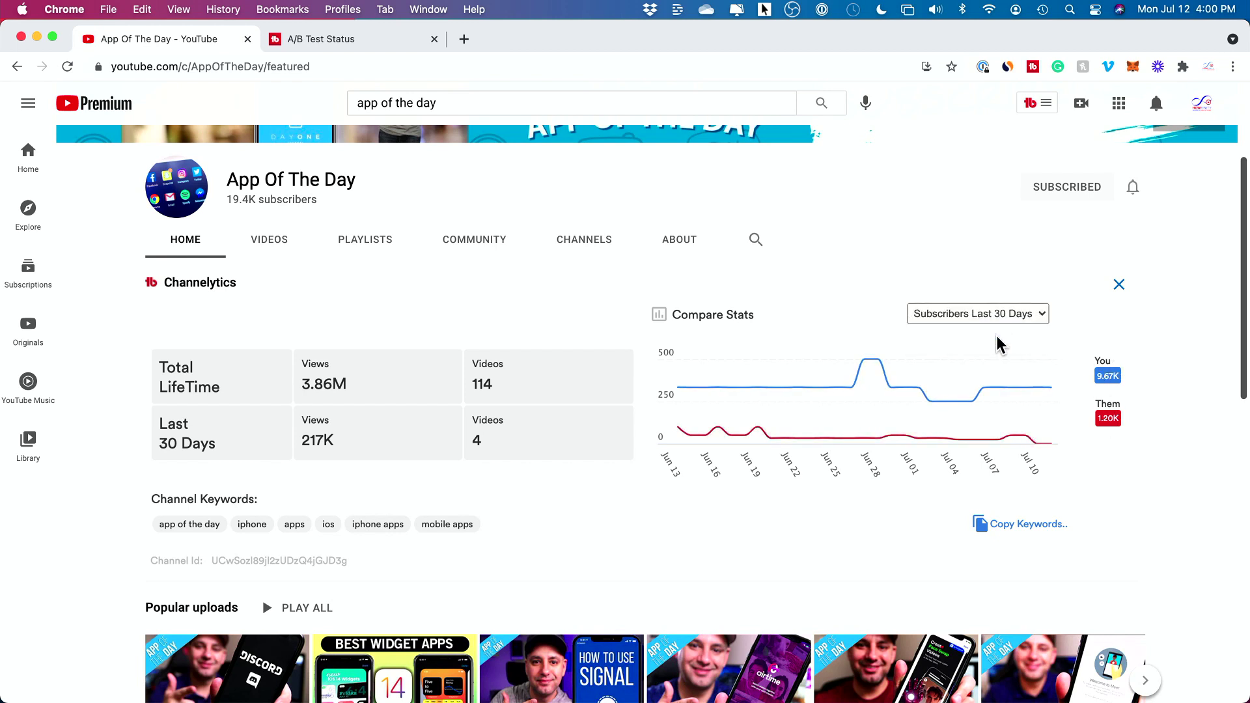